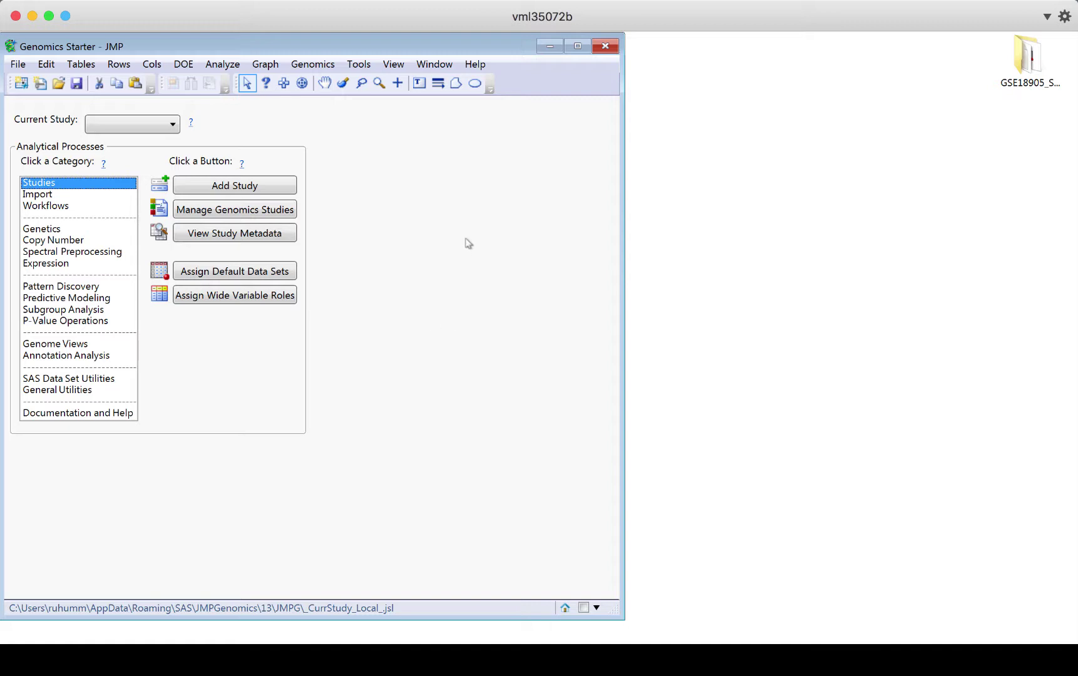
- Switch between the Import and Studies categories in the Genomics Starter
click(68, 197)
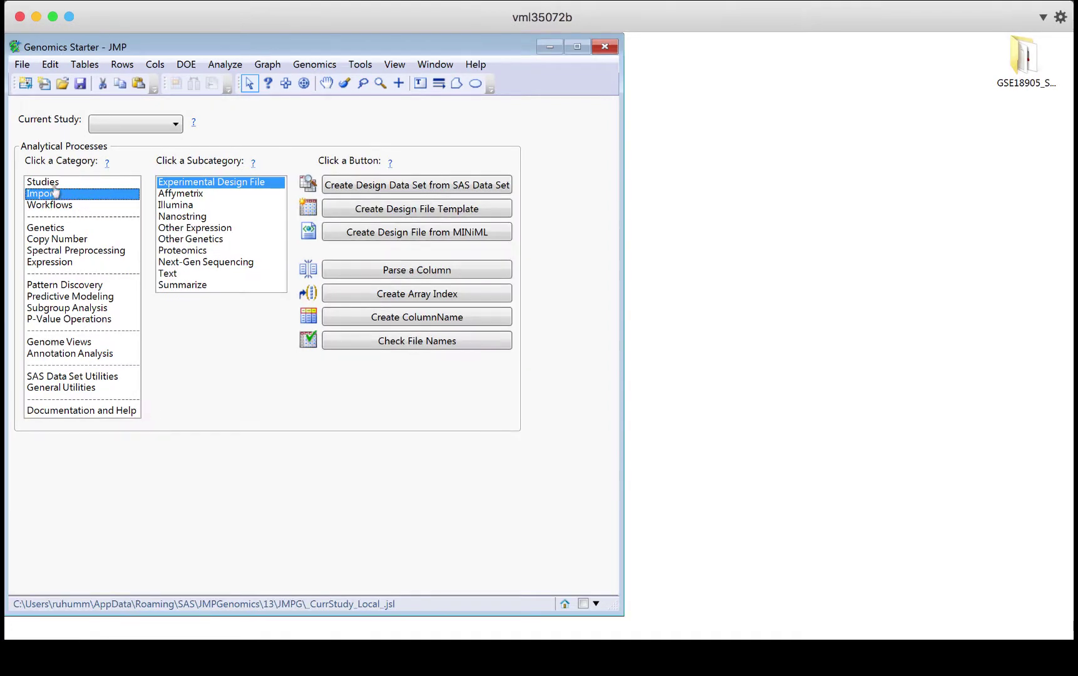
click(53, 183)
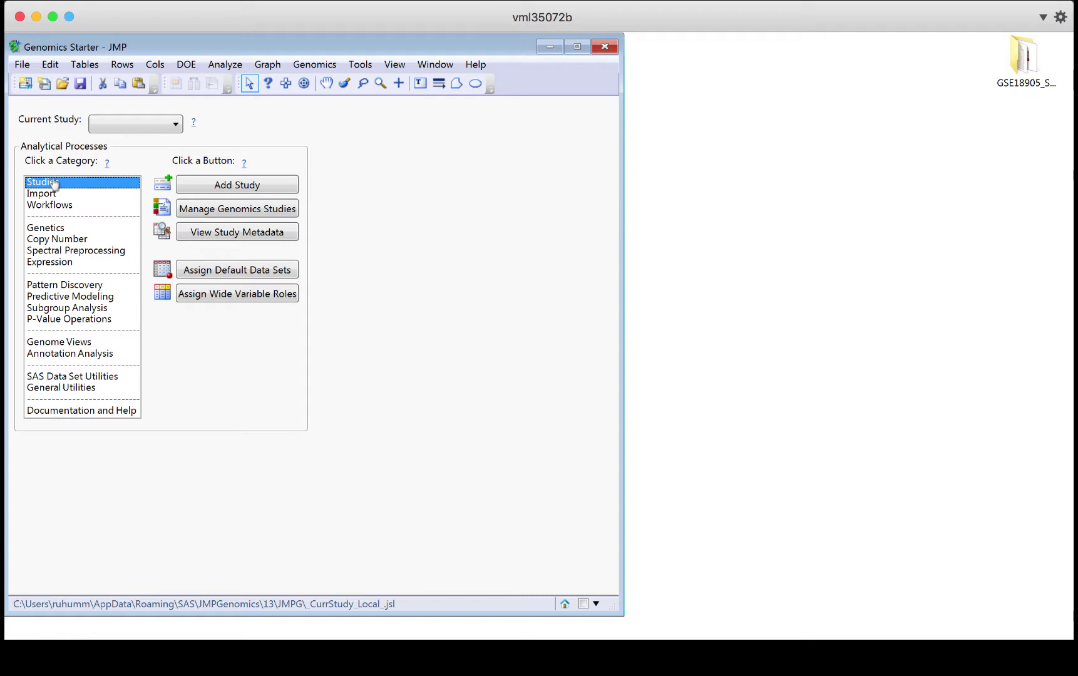
click(52, 196)
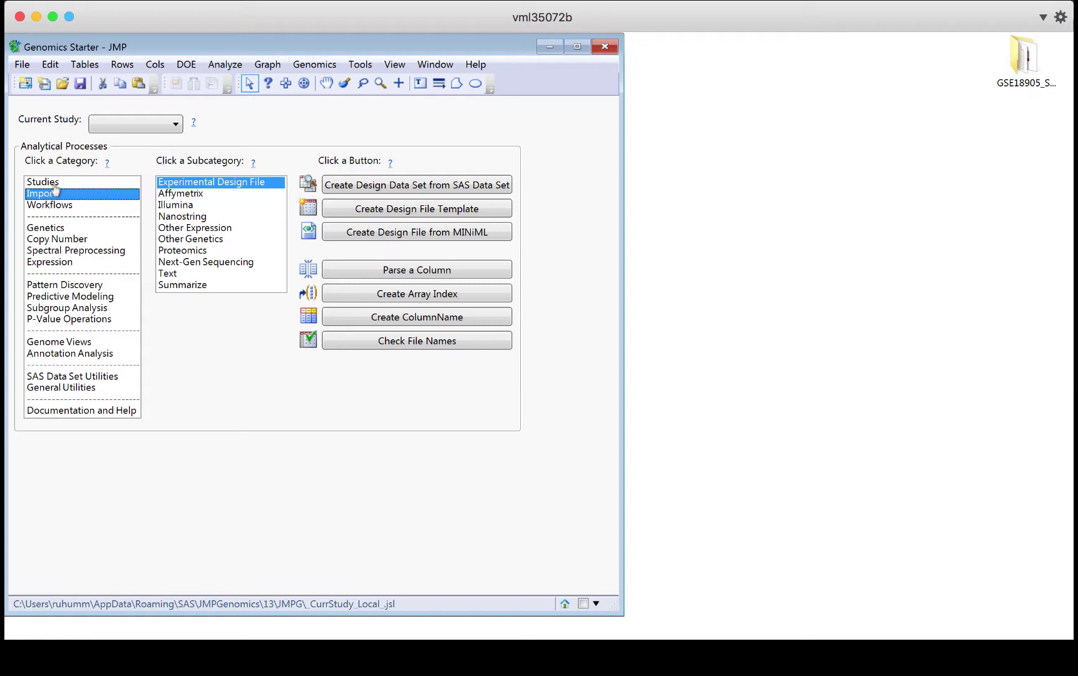
click(55, 186)
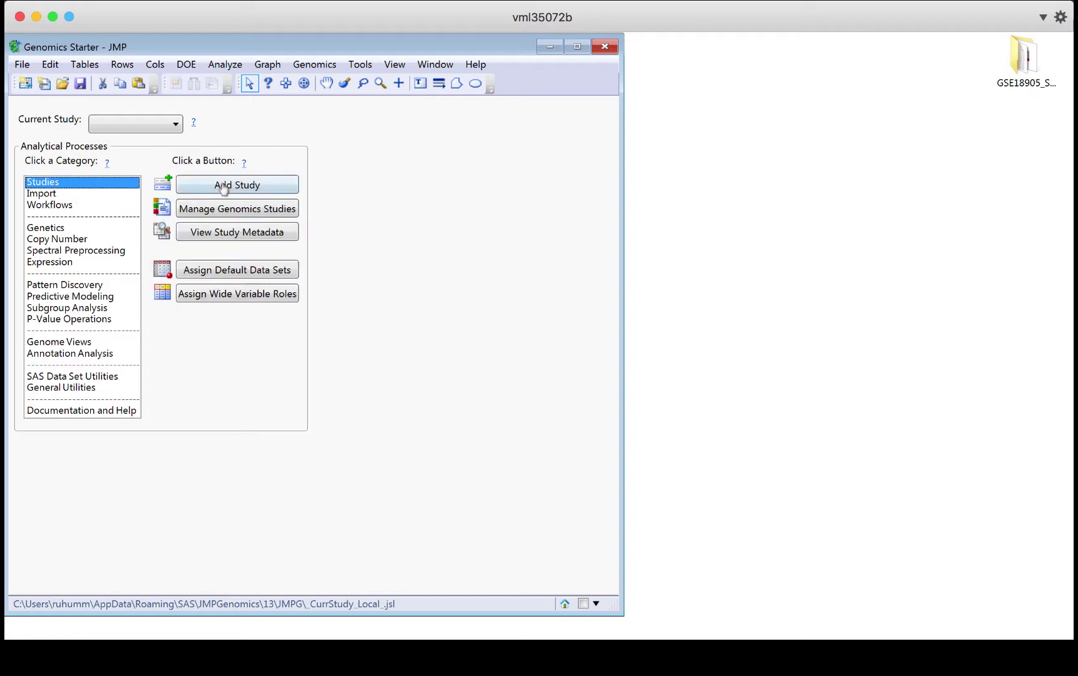
- Open and dismiss the Add Study form, then show the Workflows category's Basic workflows
click(224, 187)
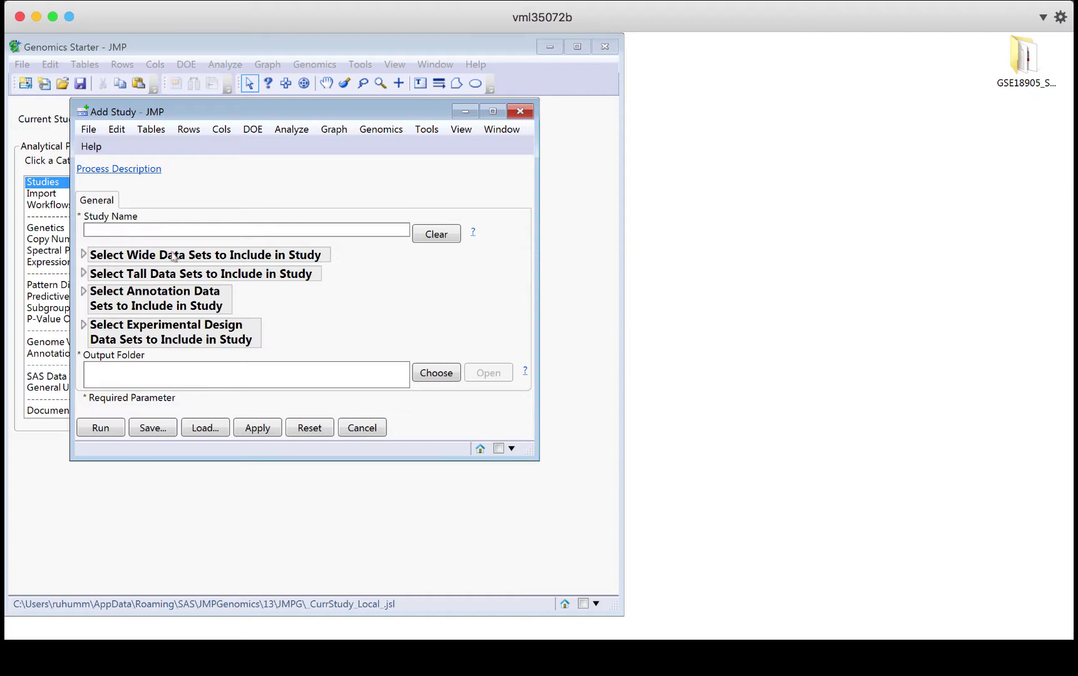
click(519, 111)
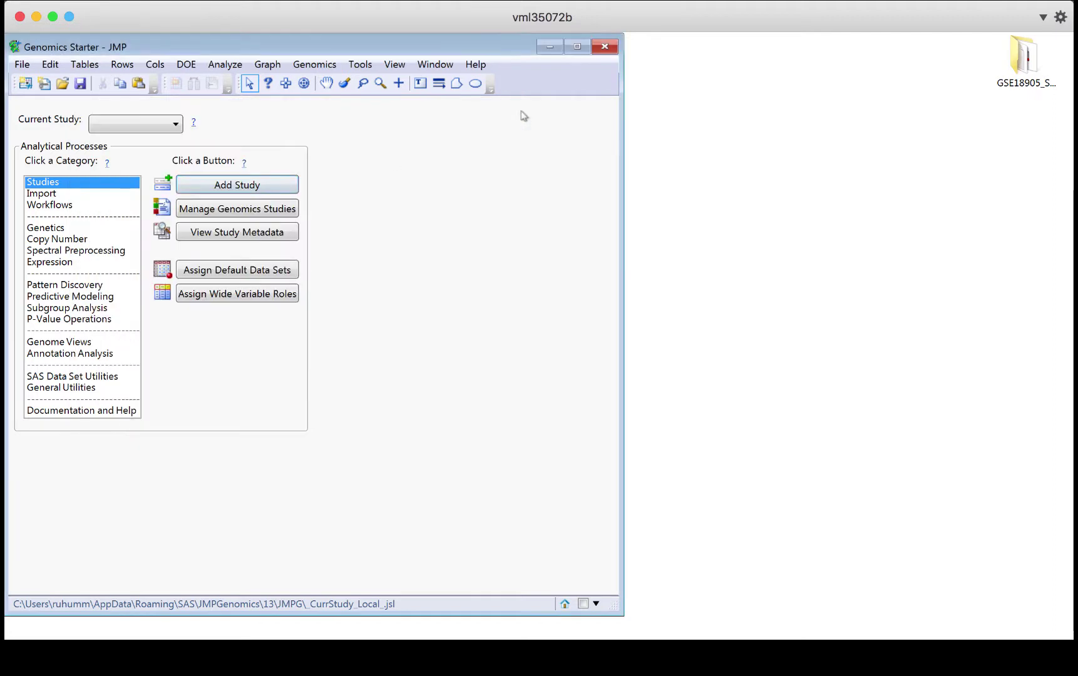
click(50, 208)
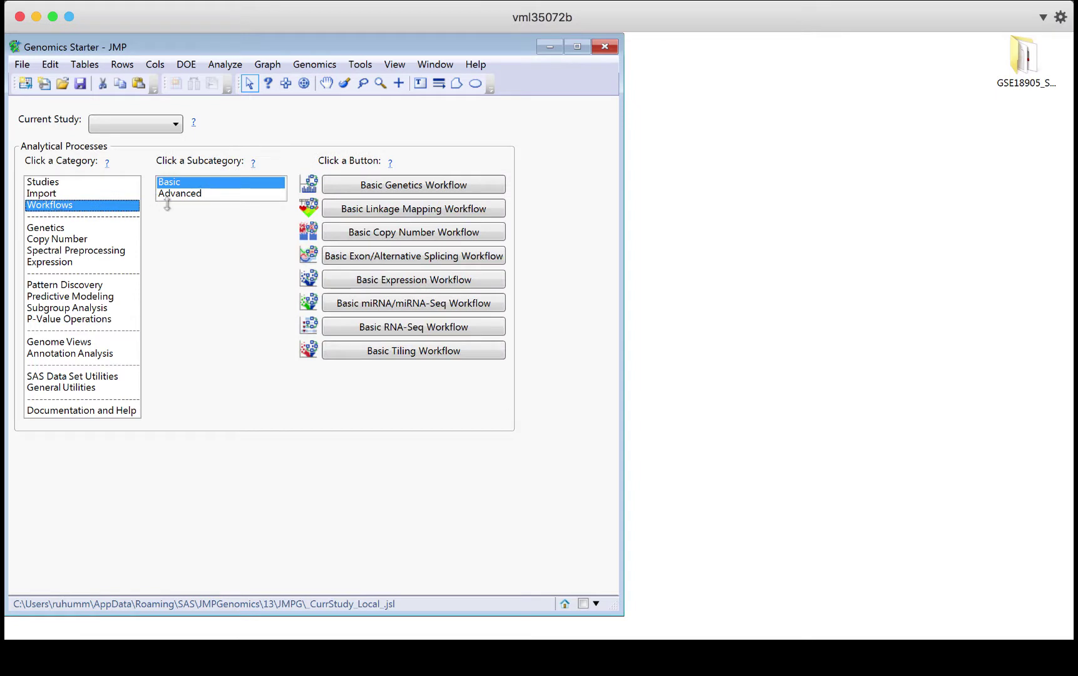
click(418, 326)
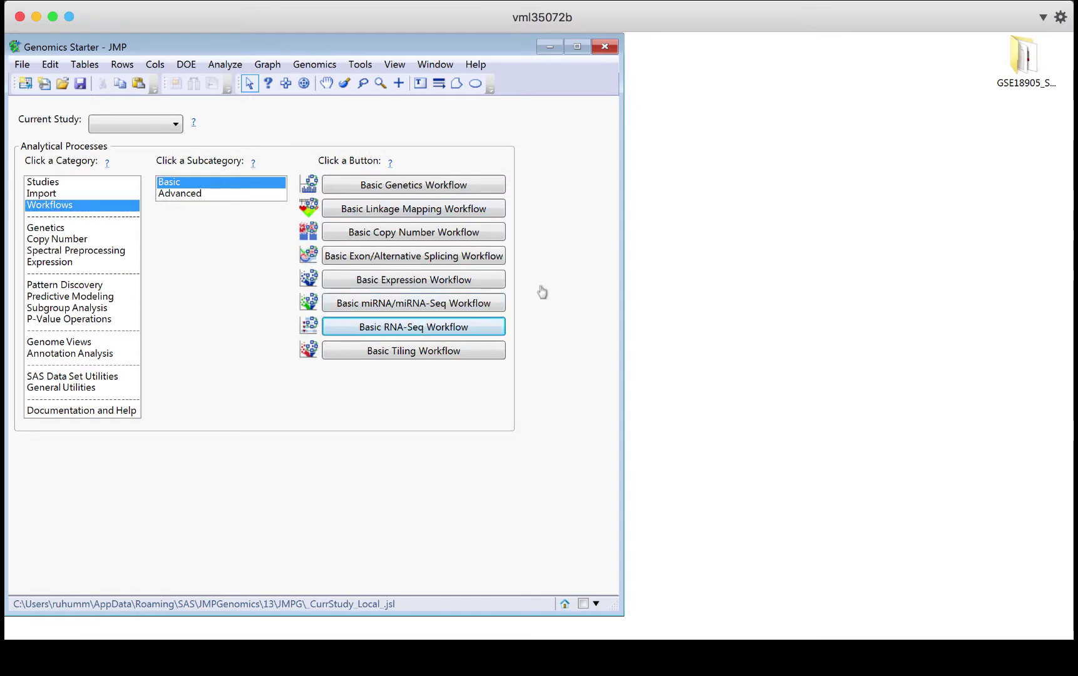
drag(806, 75, 579, 41)
click(363, 154)
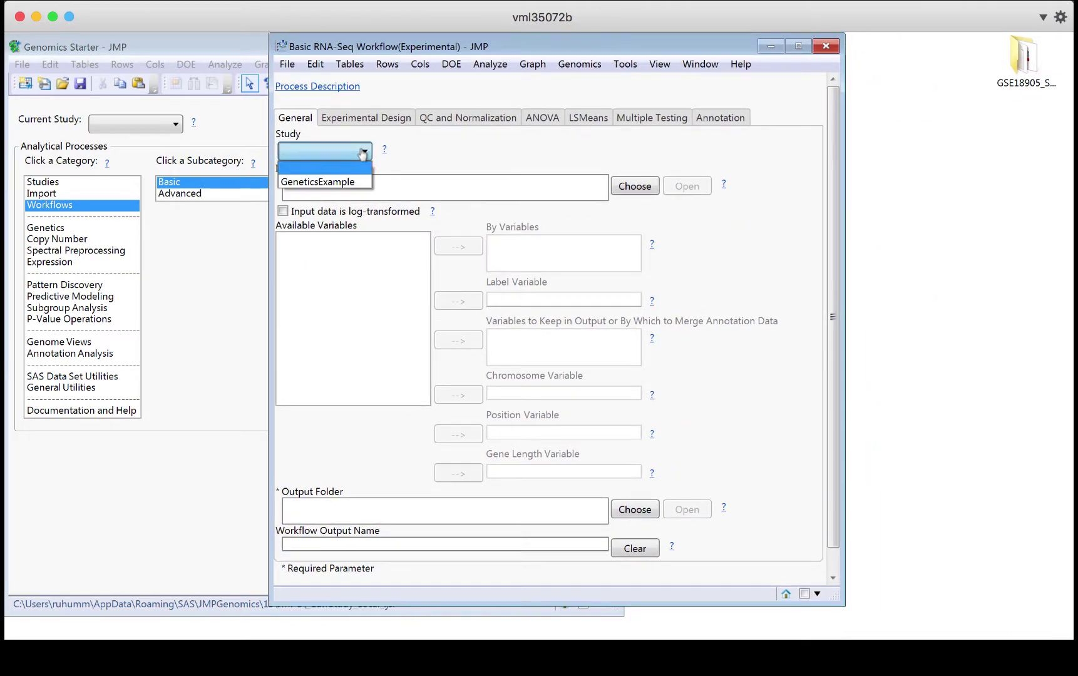
click(325, 182)
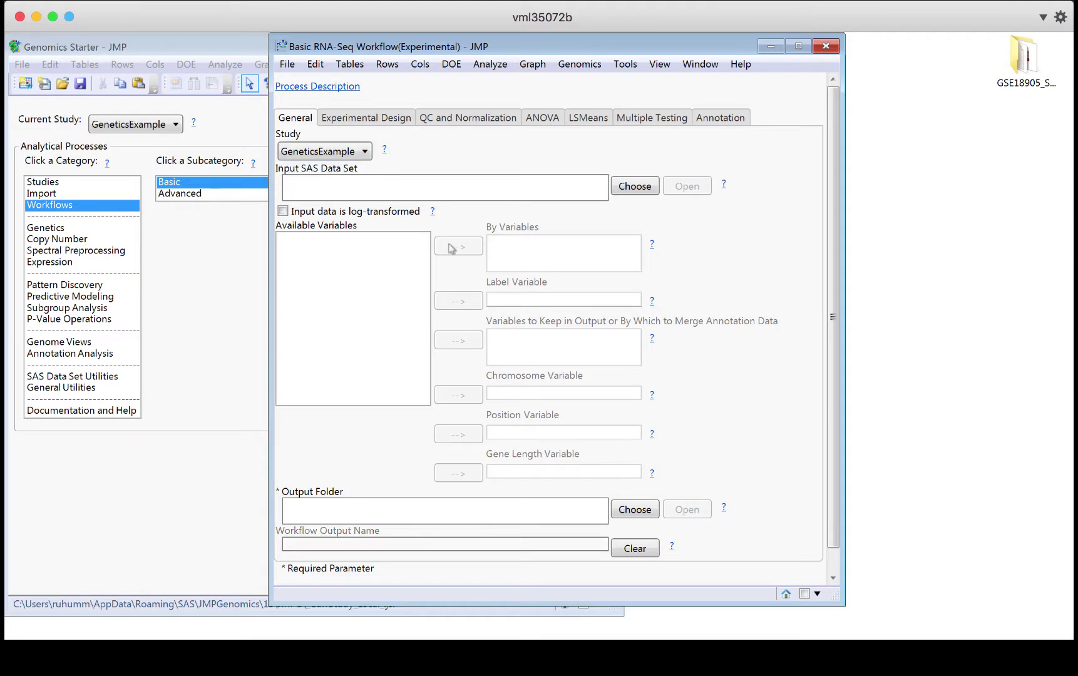
scroll(761, 479, down, 2)
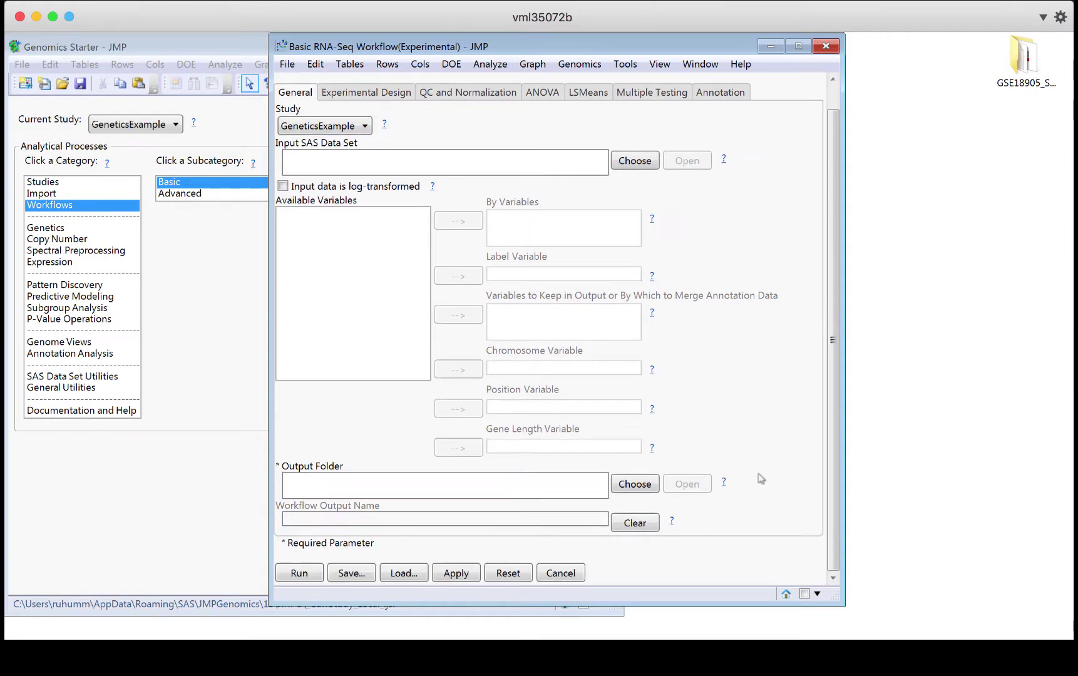
click(404, 572)
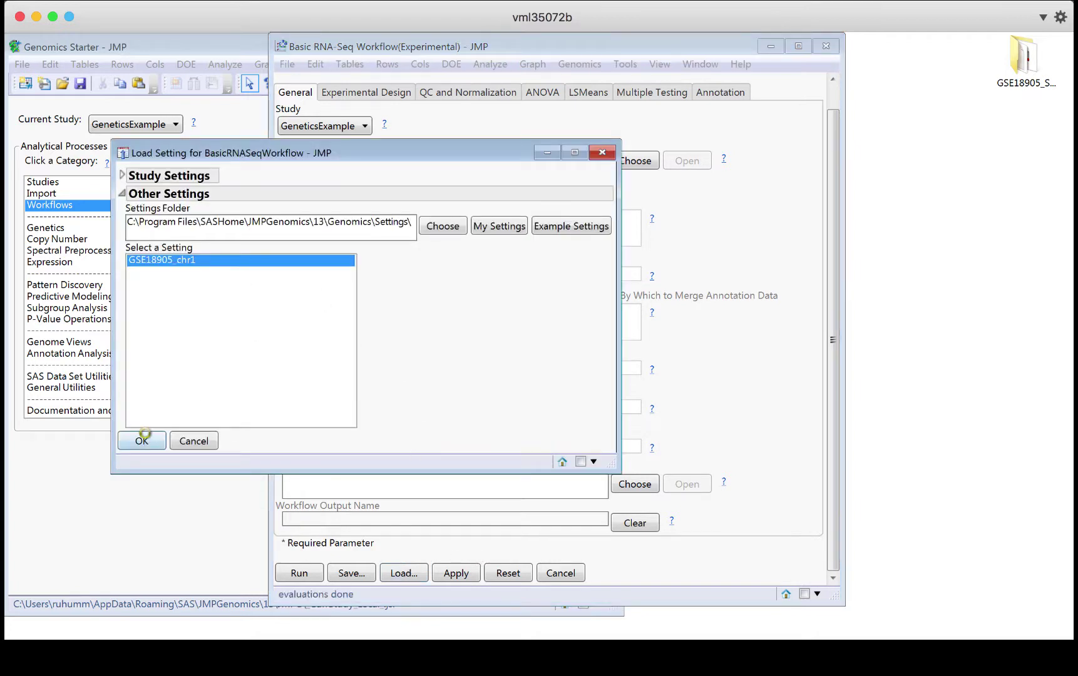
click(143, 441)
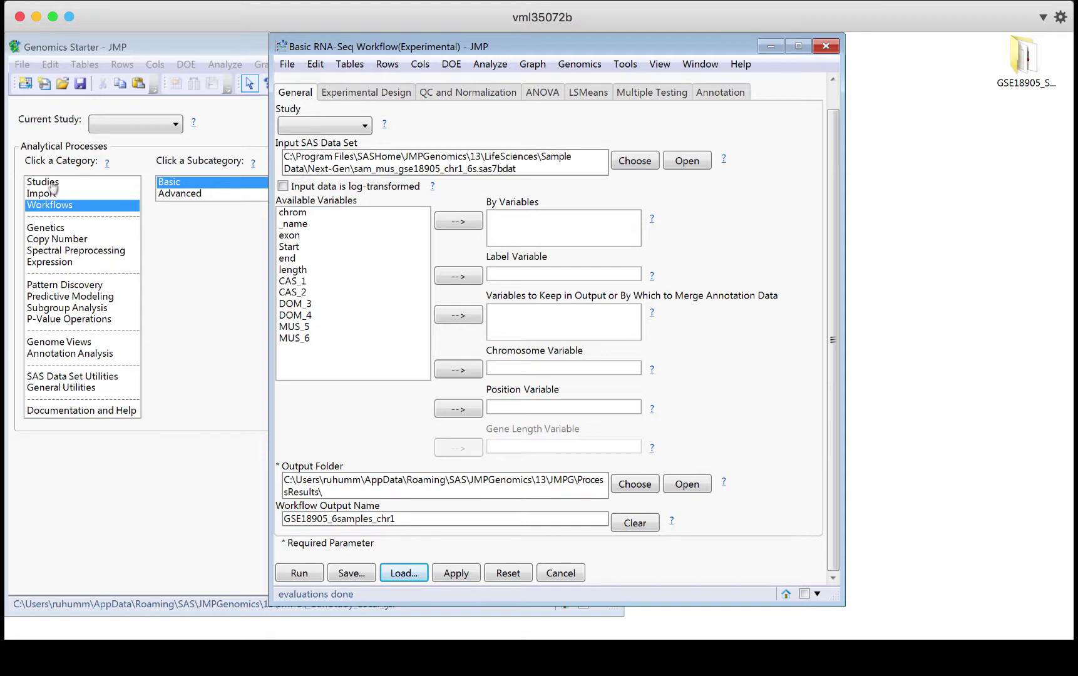
click(826, 47)
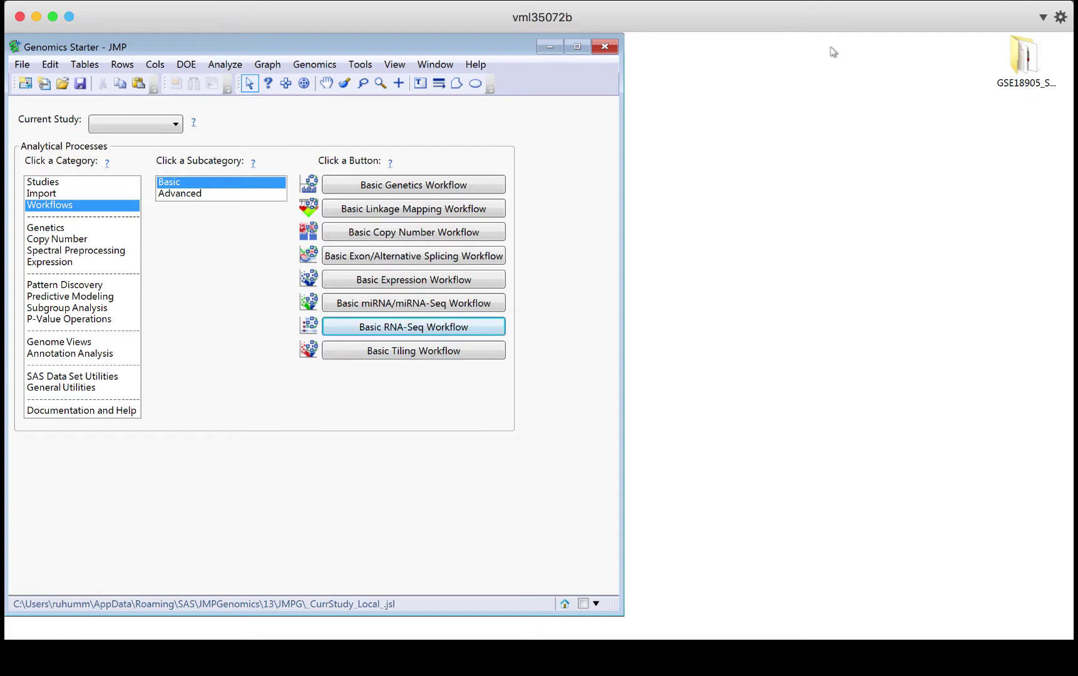
- Move from Import to Studies and back to Import, showing the Experimental Design File tools
click(41, 193)
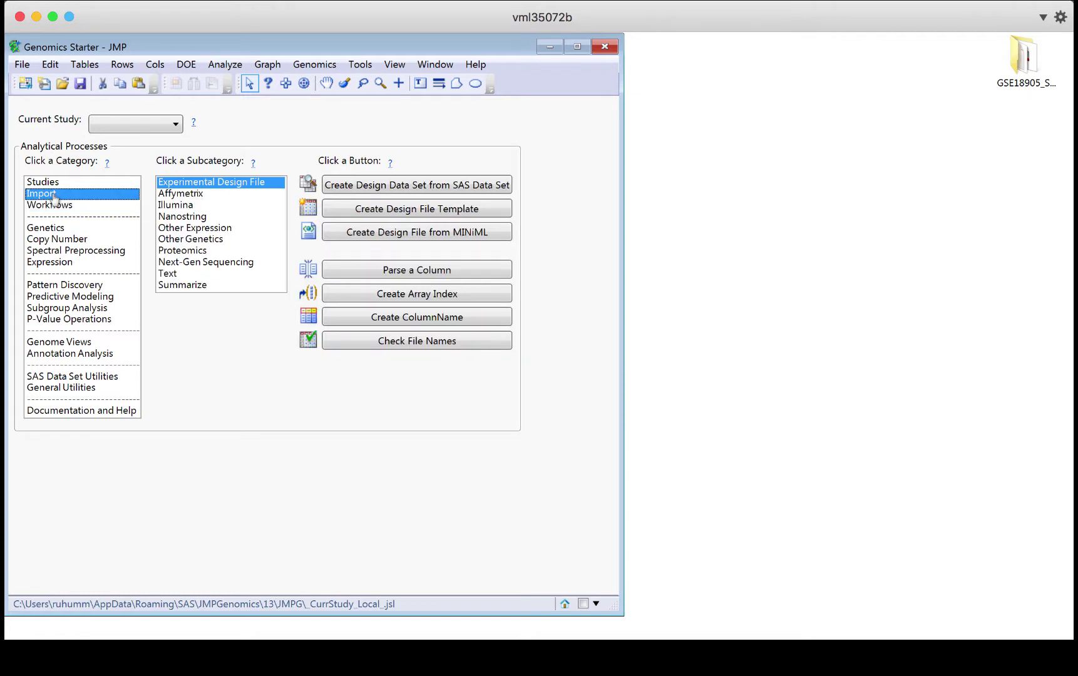
click(47, 183)
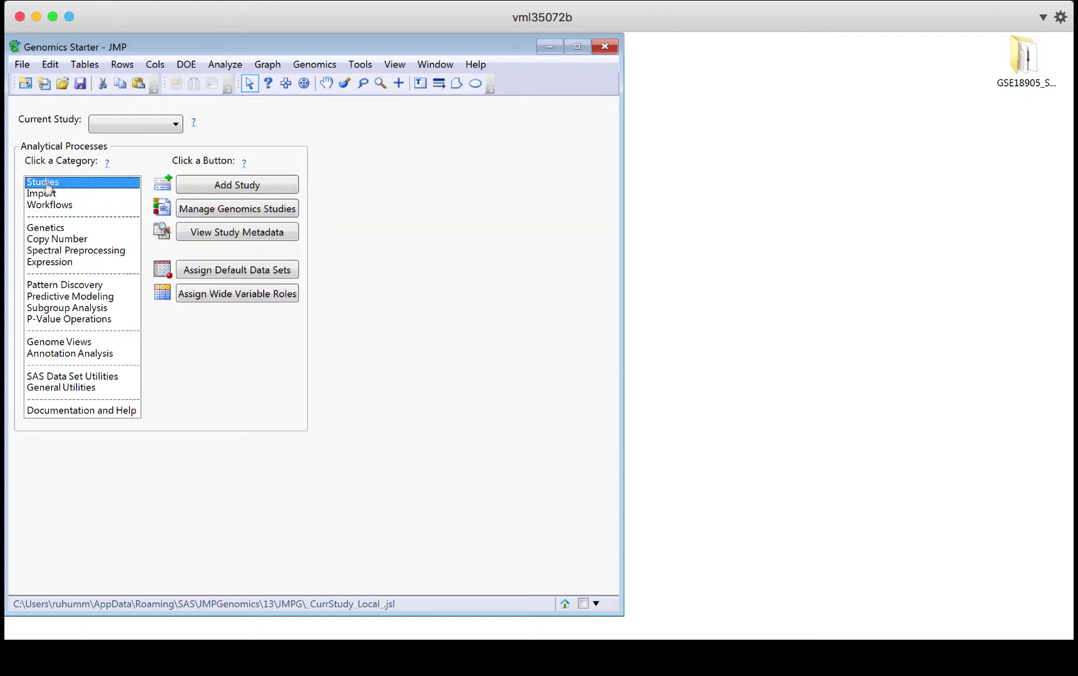
click(48, 196)
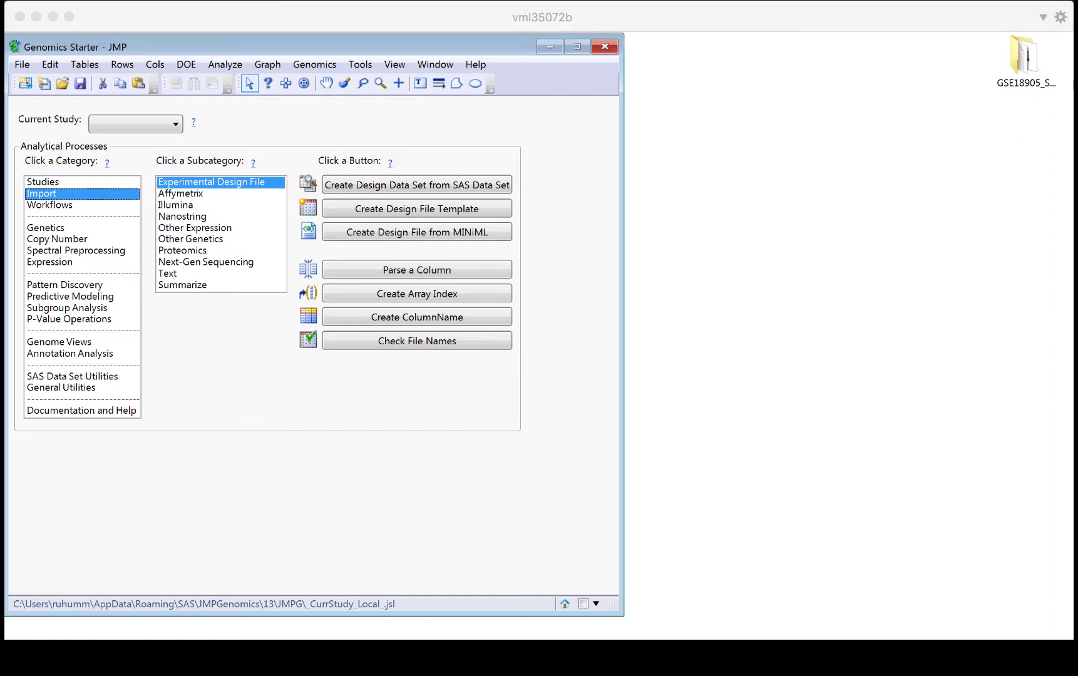
- Enlarge the mouse_edf_sam table, widen its File column to show full SAM names, then close it
key(super+Tab)
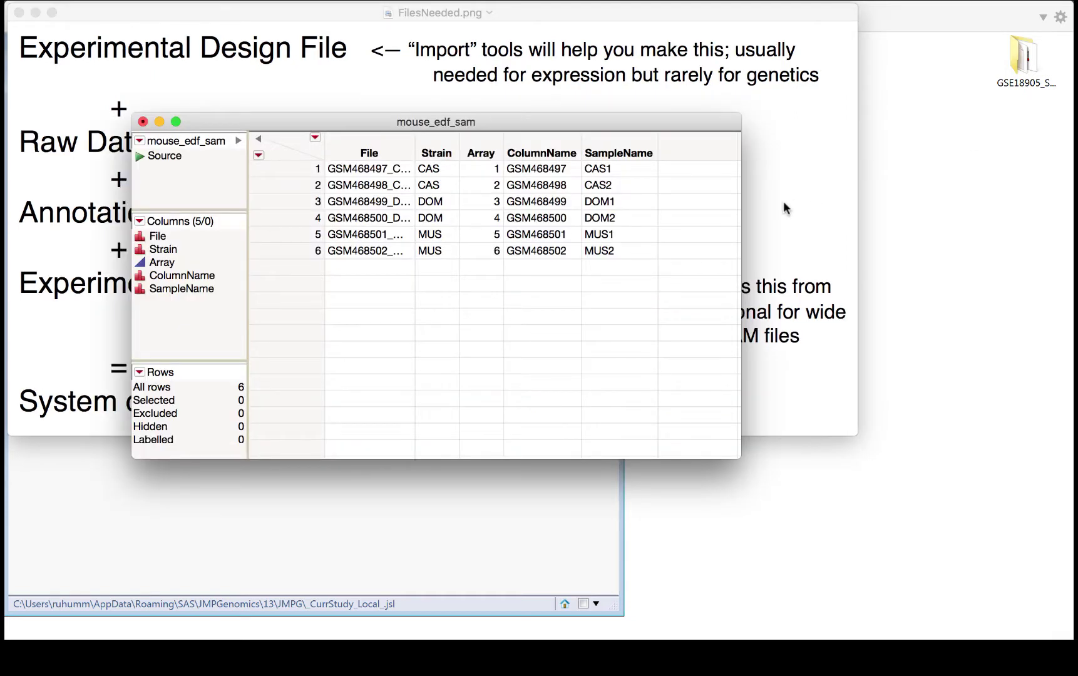
drag(737, 457, 956, 499)
drag(414, 141, 605, 149)
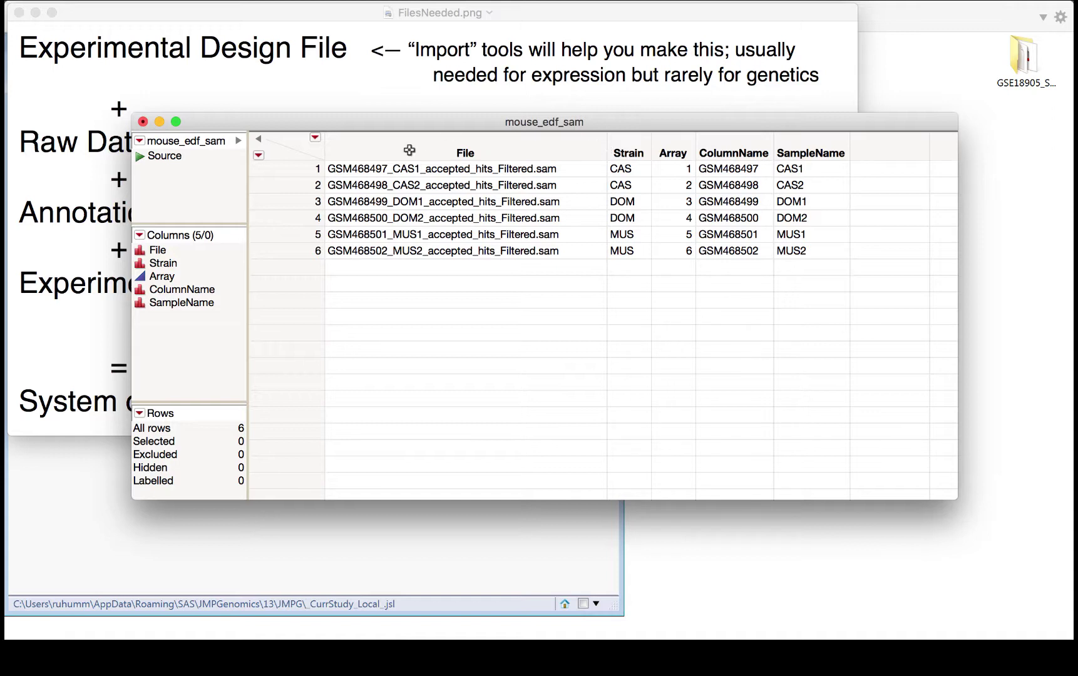
click(142, 122)
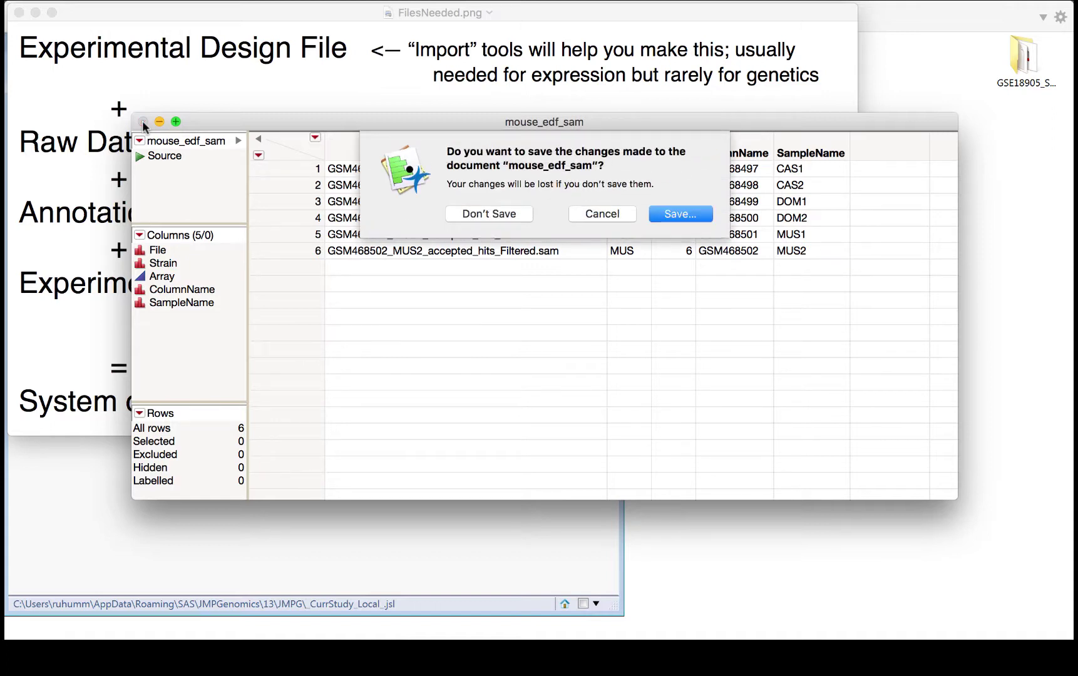
- Discard the table changes, then open and resize the GSE18905_SAM folder to show full file names
click(514, 214)
double_click(1022, 60)
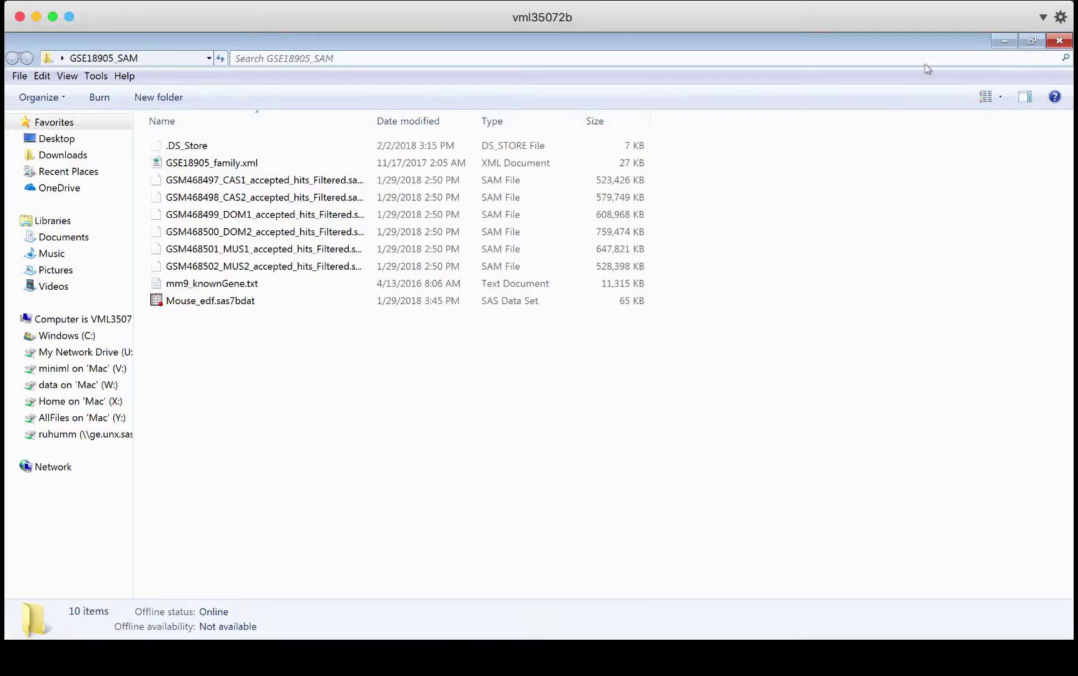
click(1031, 41)
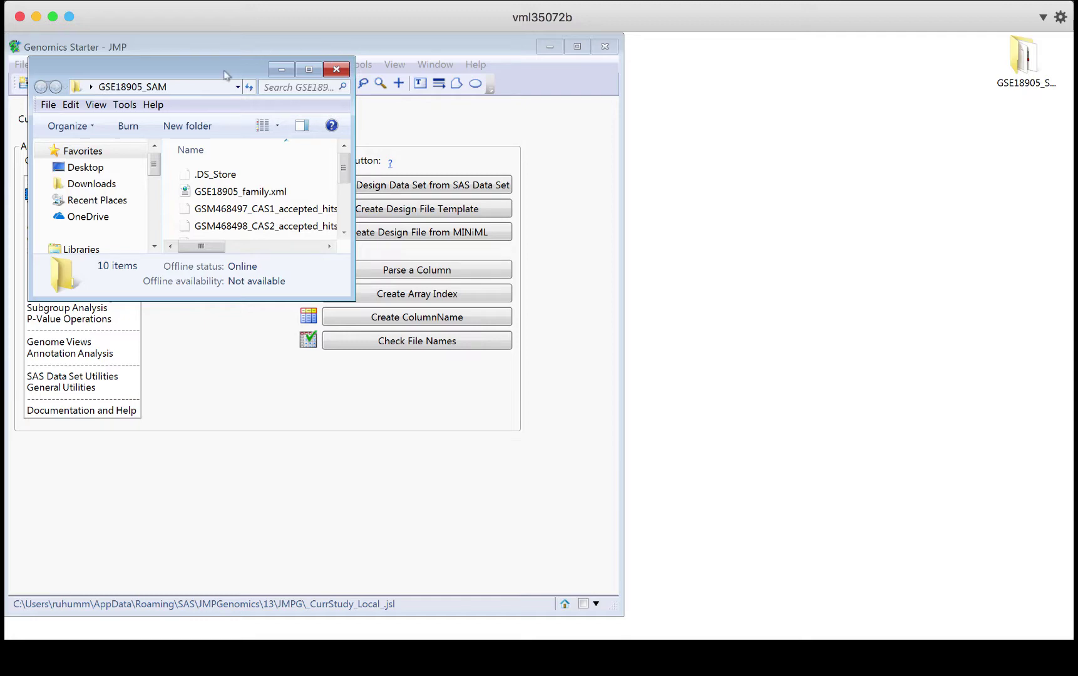
drag(226, 76, 561, 87)
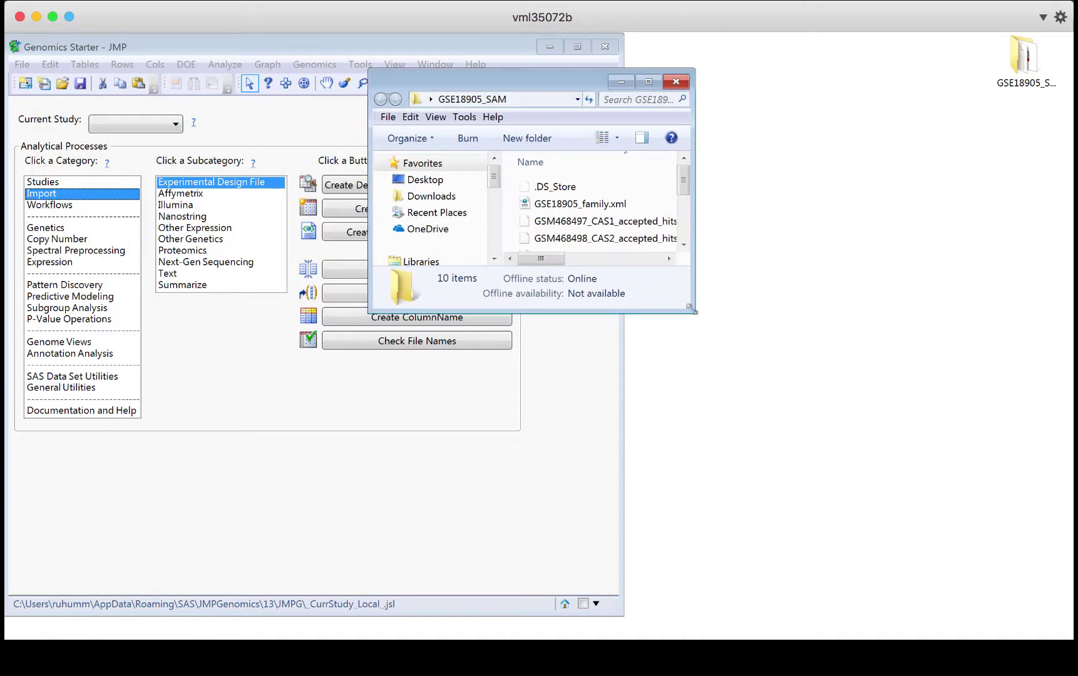
drag(696, 324, 942, 470)
drag(740, 163, 856, 163)
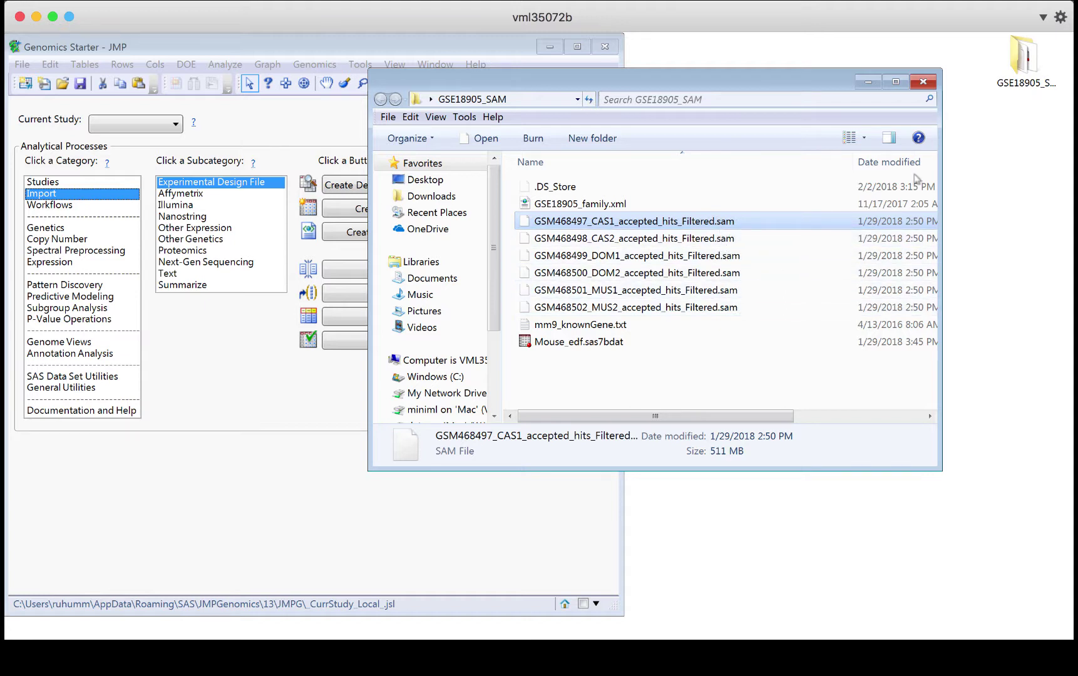
- View the mm9_knownGene.txt annotation file in Notepad, enlarged, then close it
double_click(605, 329)
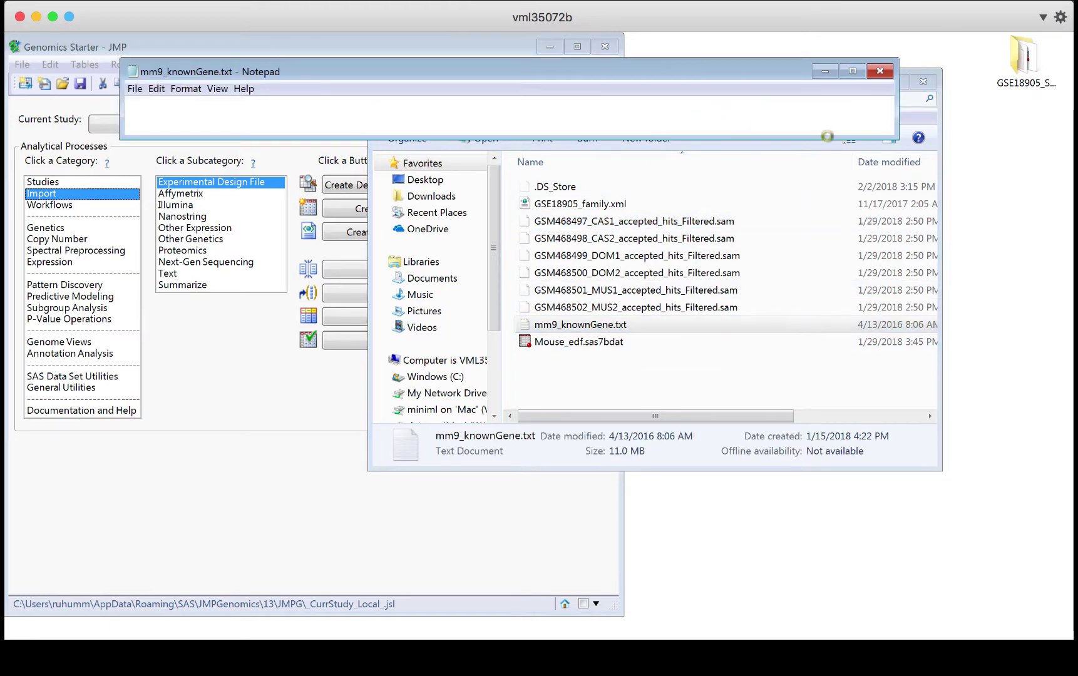
drag(870, 138, 868, 577)
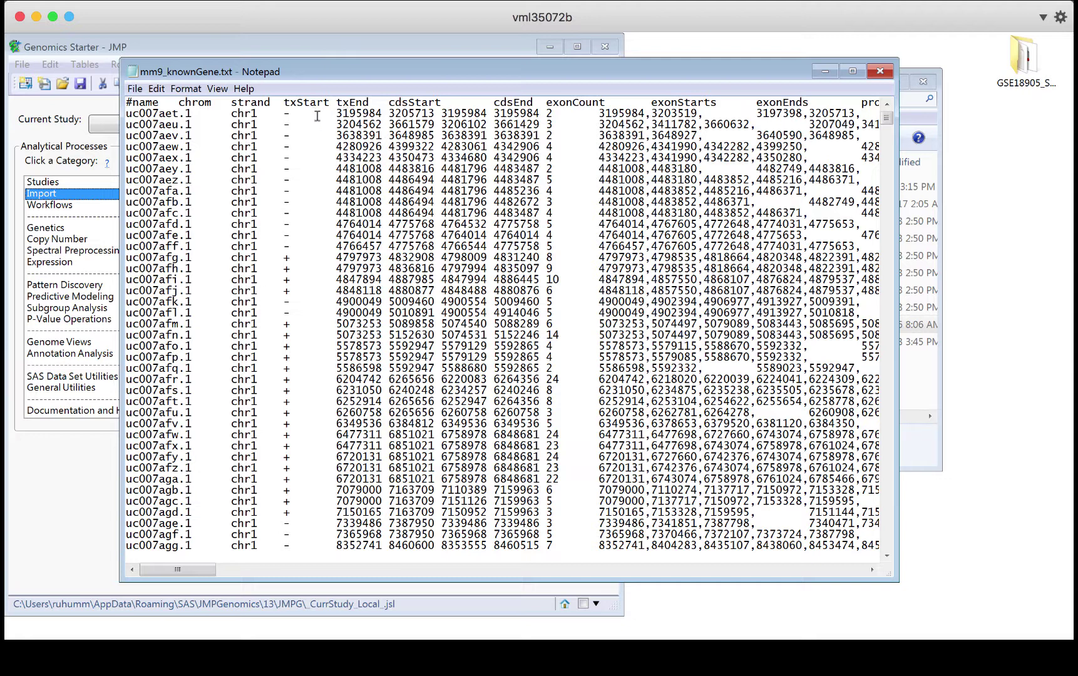
click(880, 72)
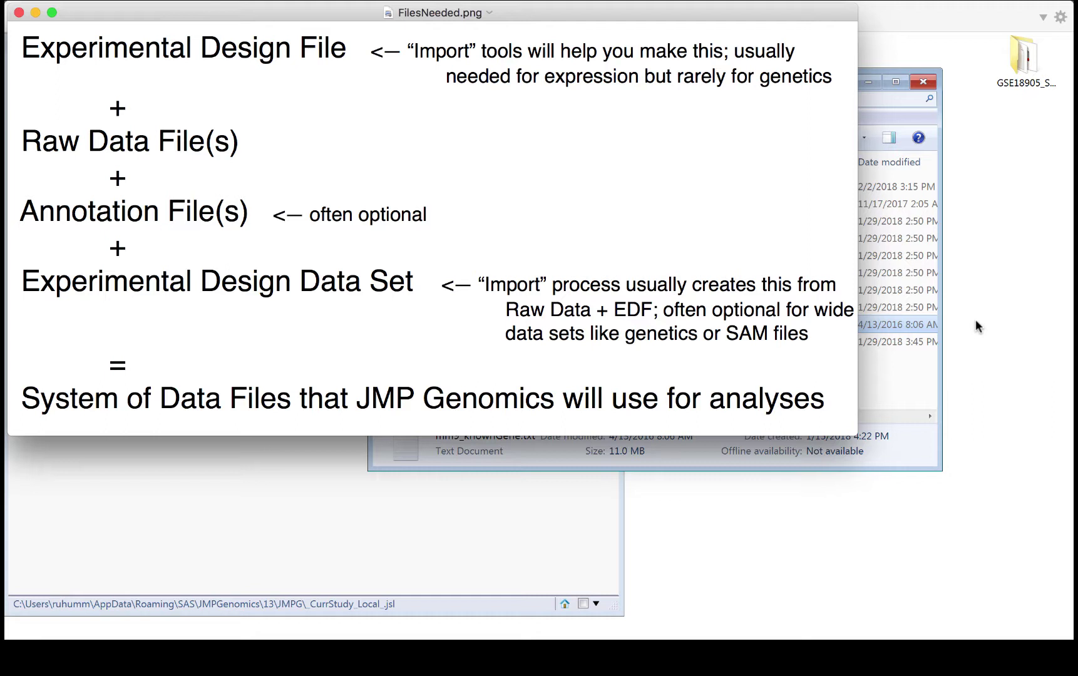
- Open the SAM Input Engine from Next-Gen Sequencing import and check its design, data and output folder fields
click(234, 498)
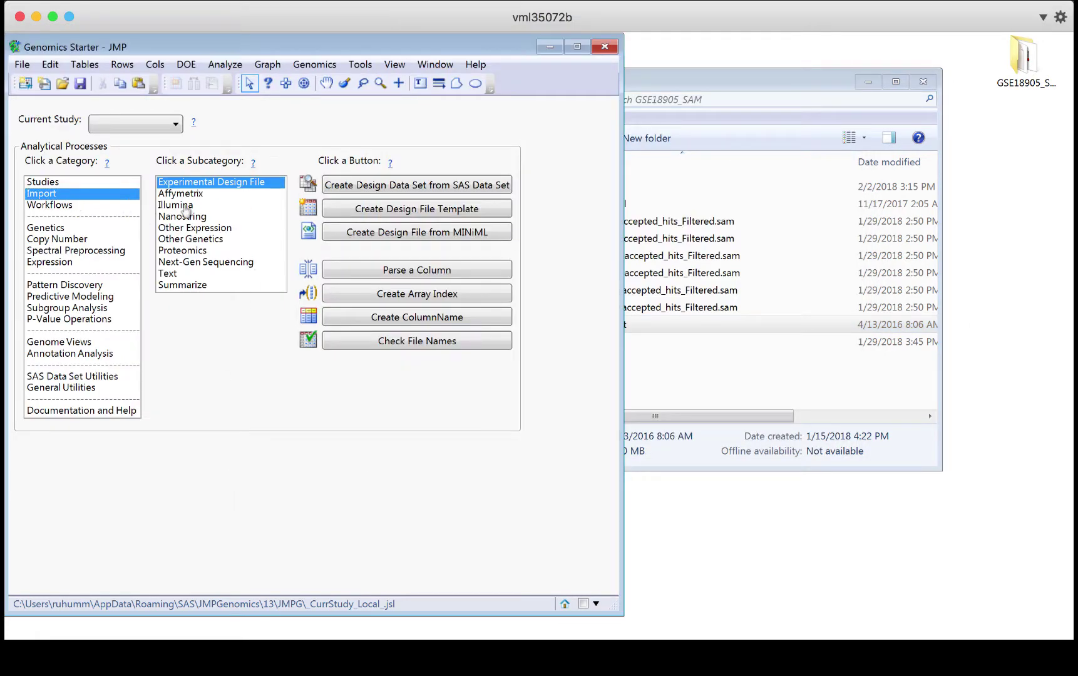
click(204, 264)
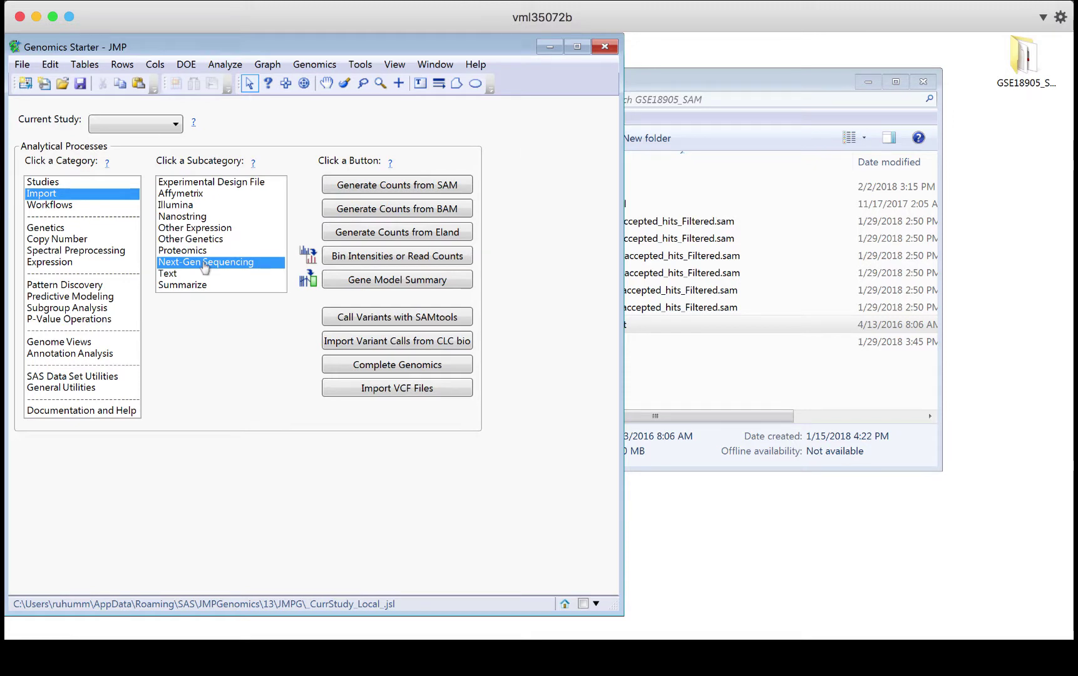
click(427, 187)
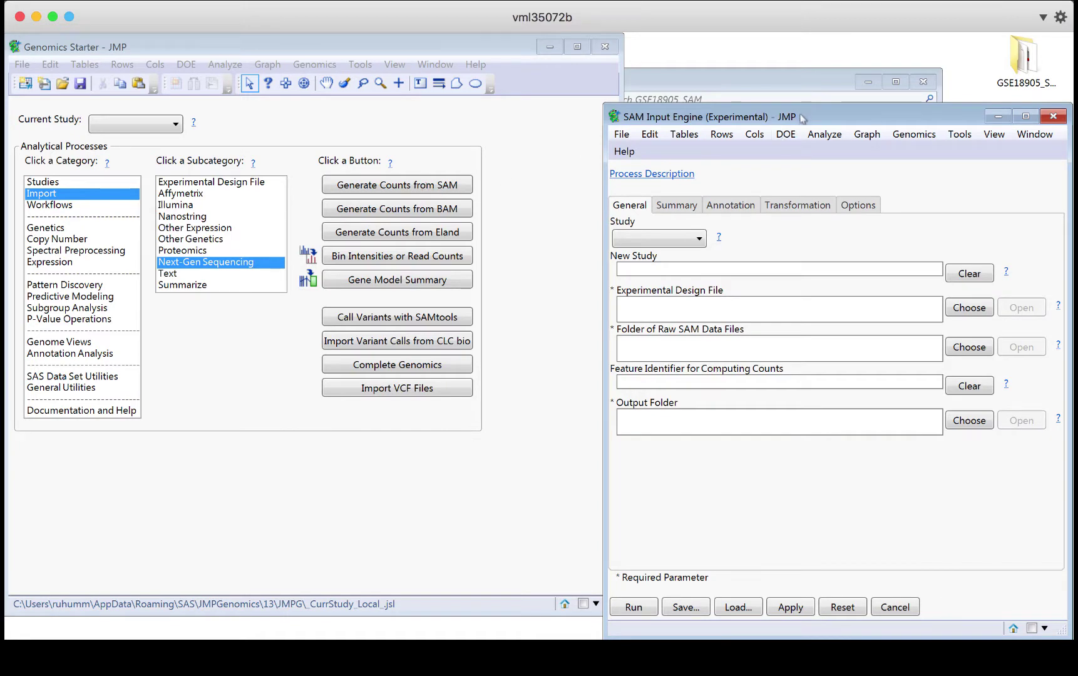
drag(771, 116, 461, 63)
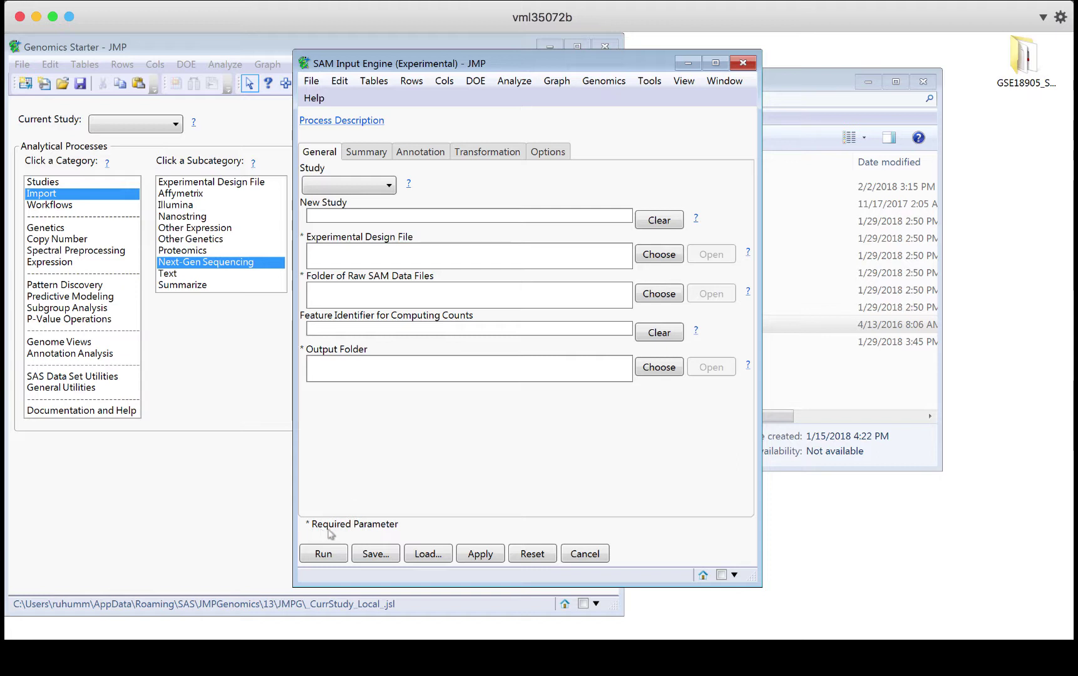
click(355, 260)
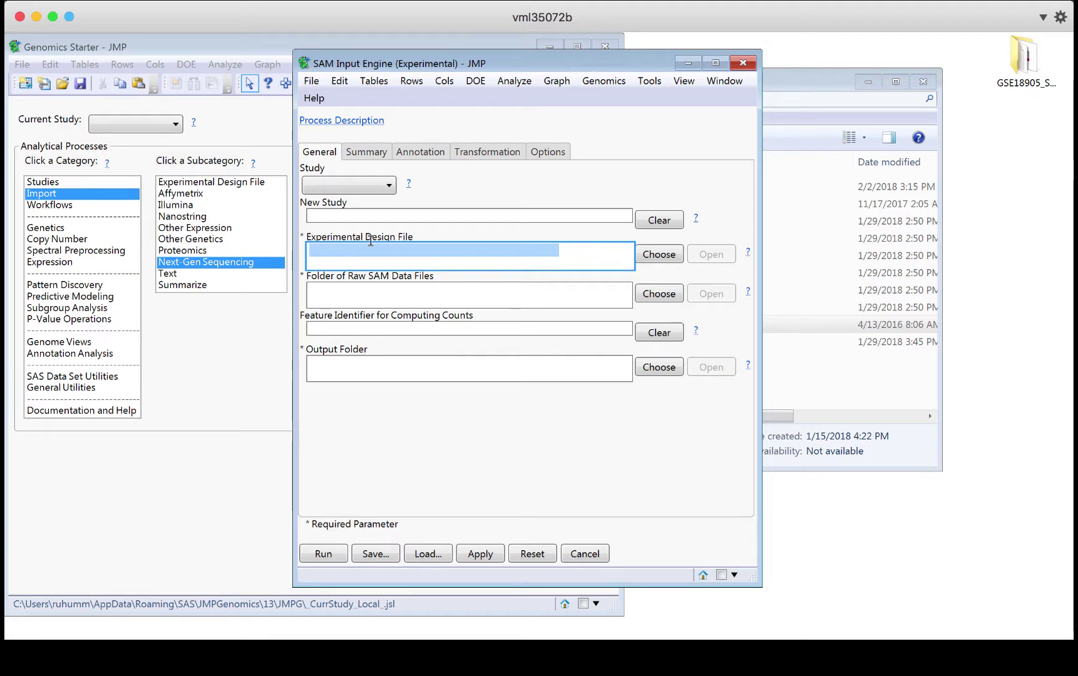
click(346, 301)
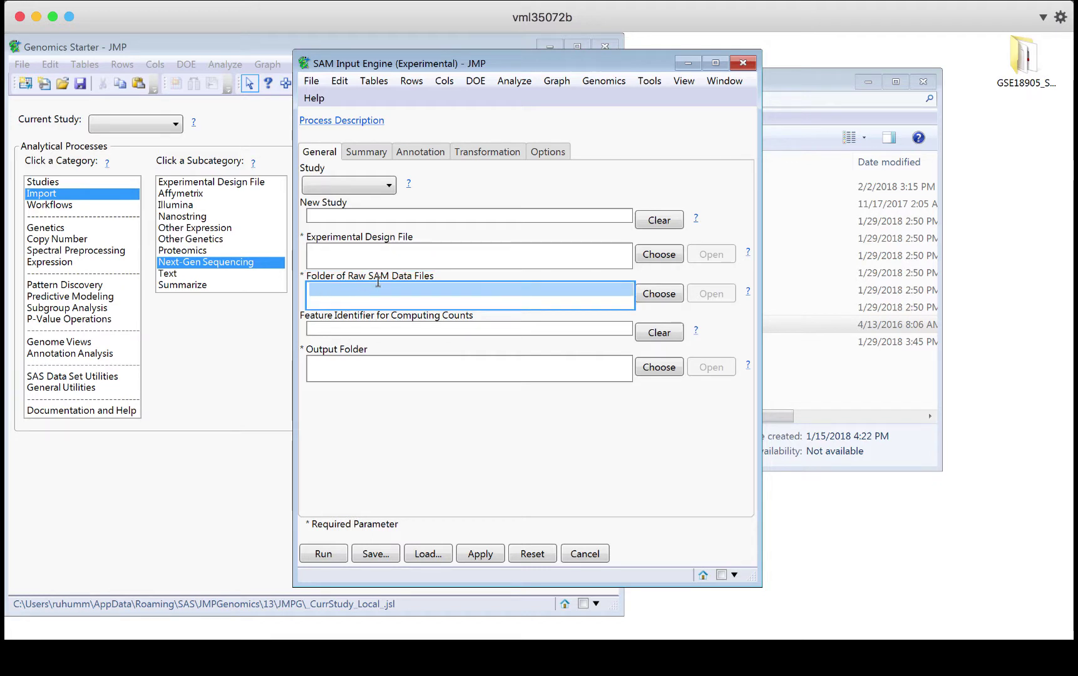
click(339, 369)
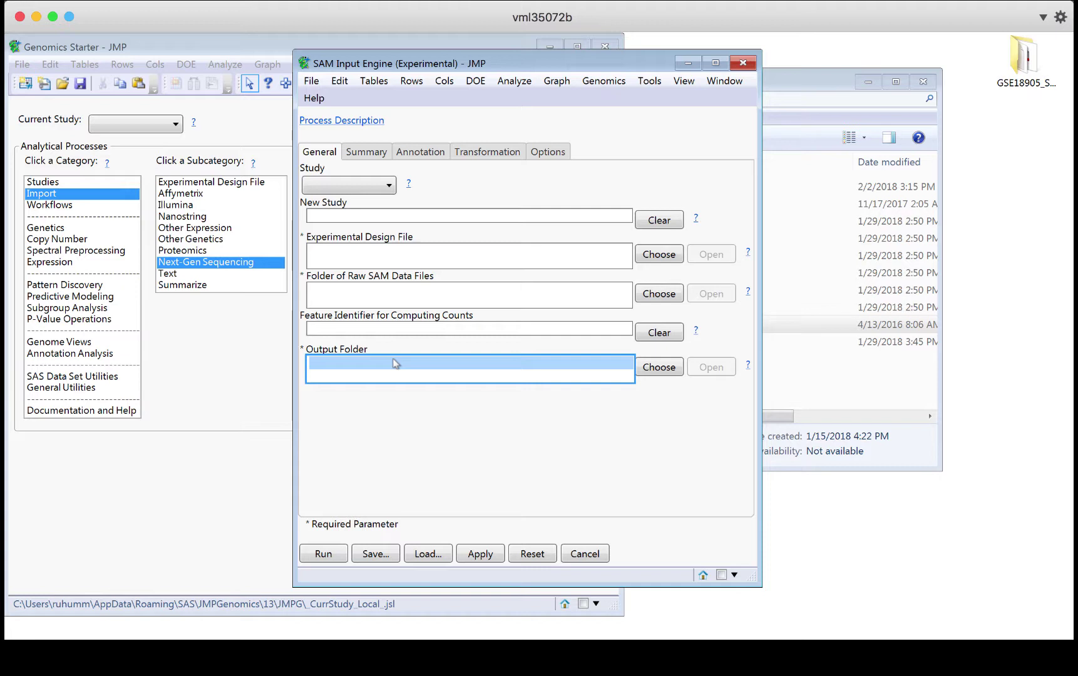
click(332, 151)
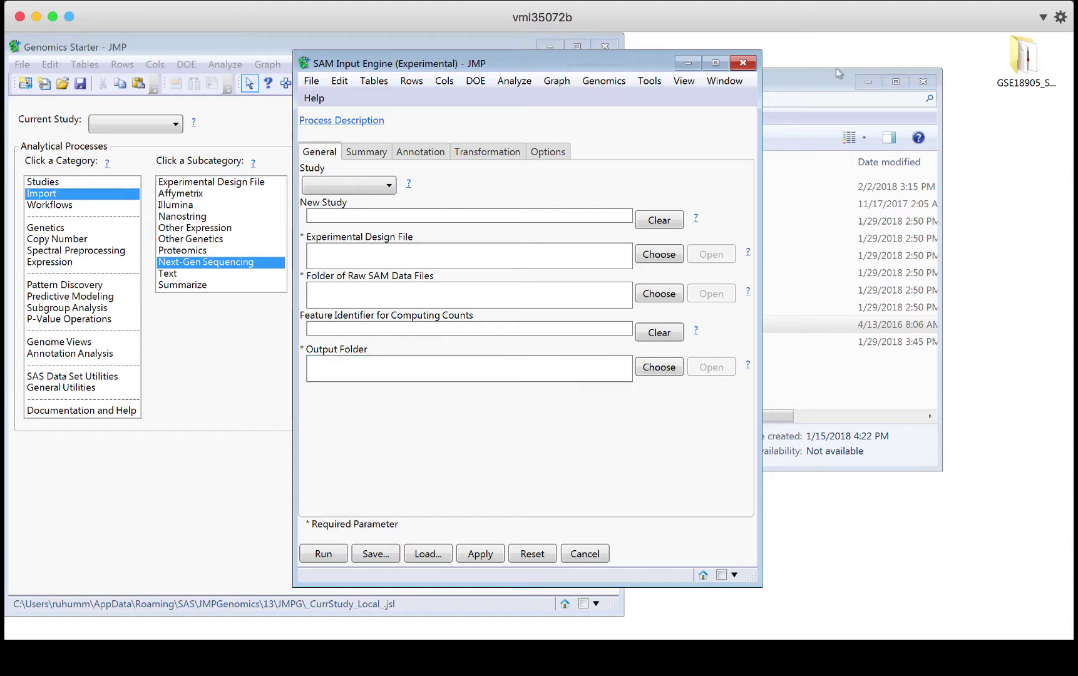
- Try Gene(s) summarization, revert to Fixed Bin Size, and view the Annotation settings
click(435, 152)
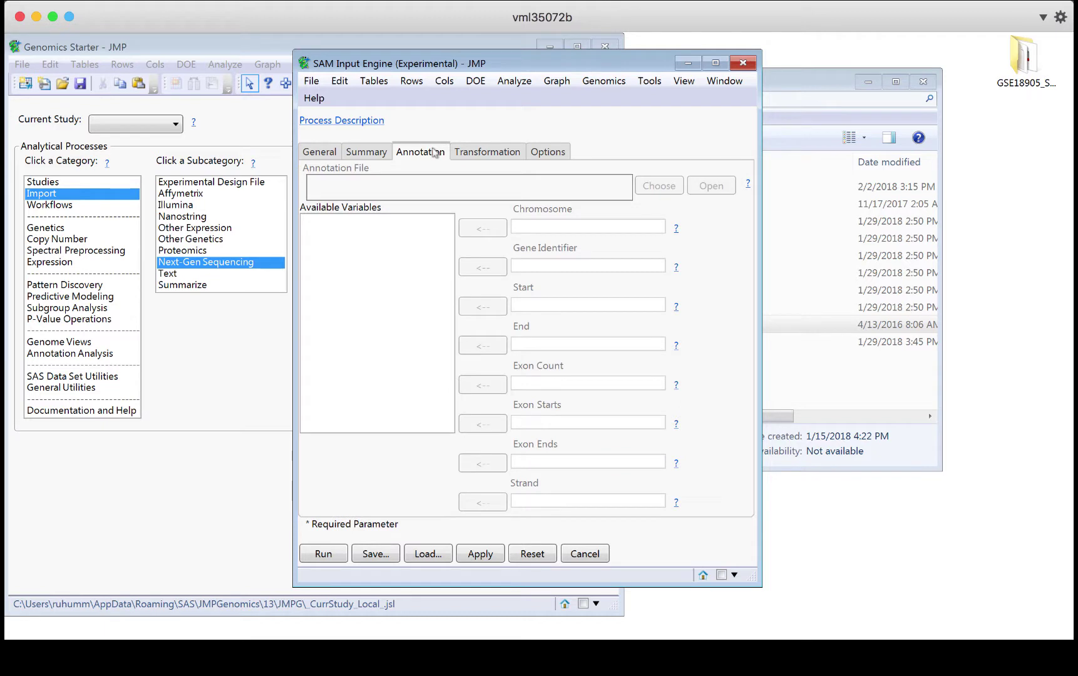
click(368, 154)
click(323, 216)
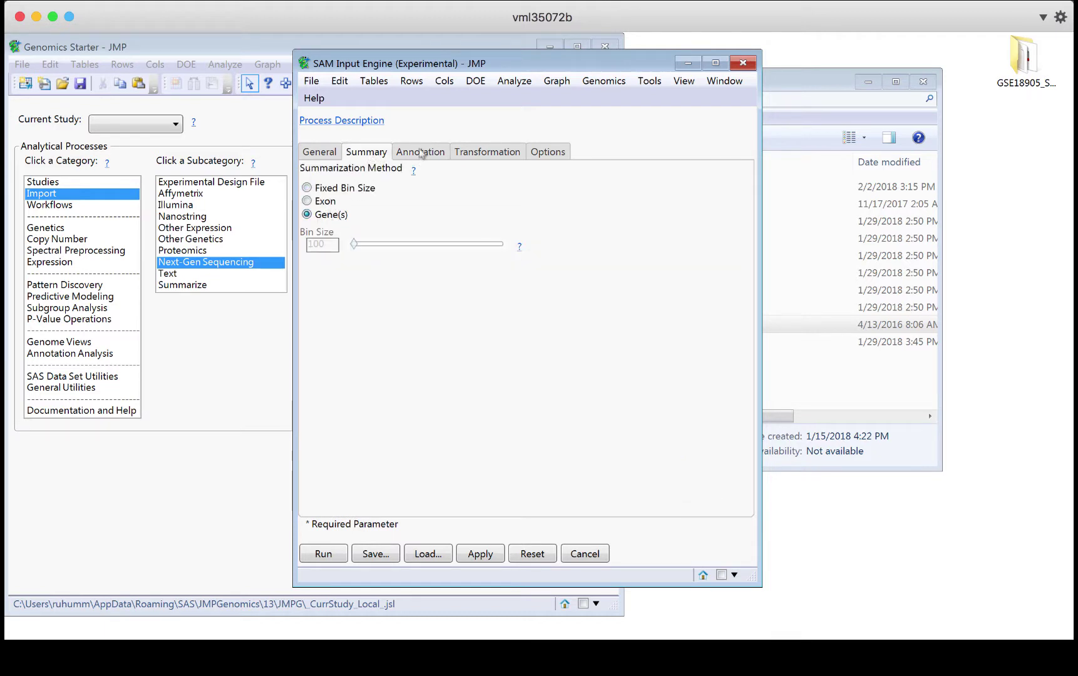
click(420, 153)
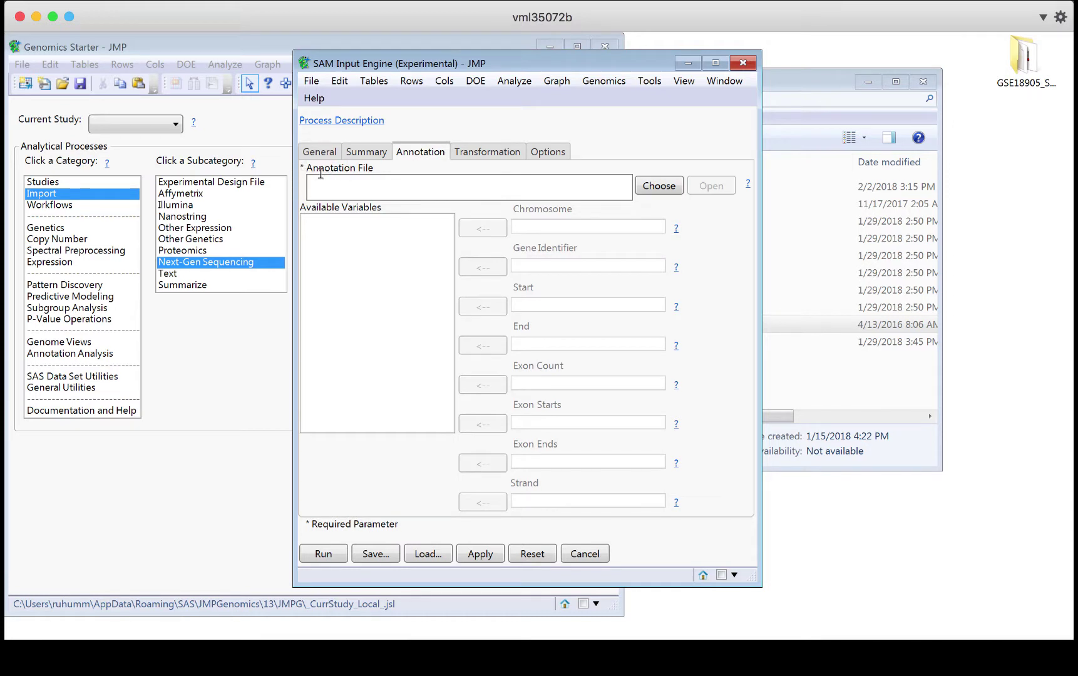
click(368, 153)
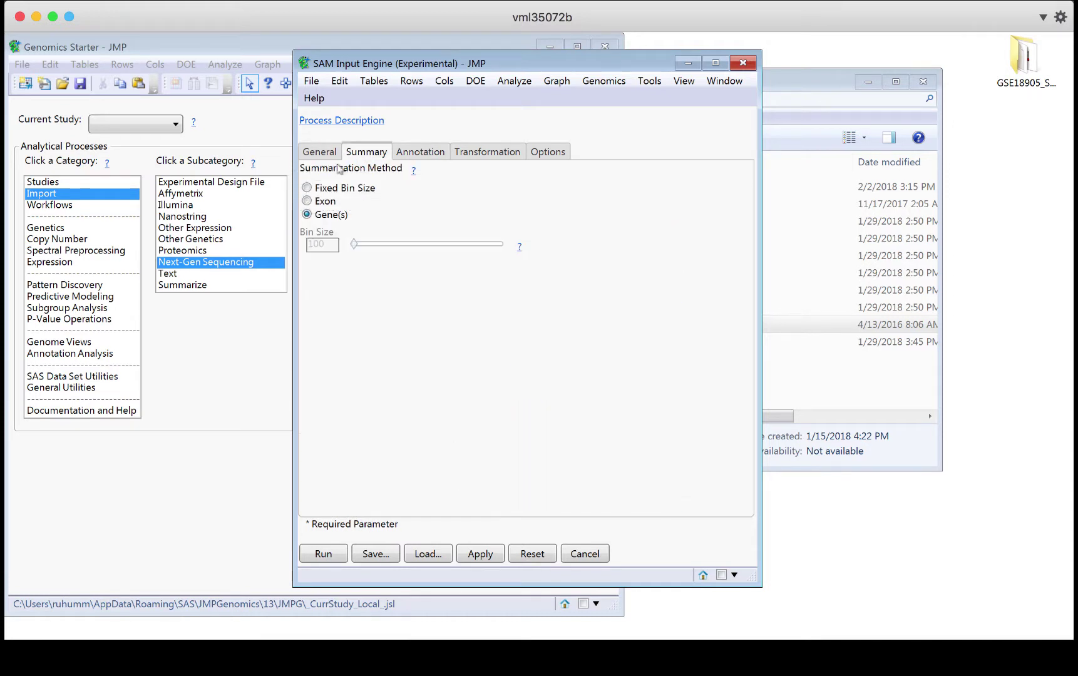
click(307, 188)
click(421, 154)
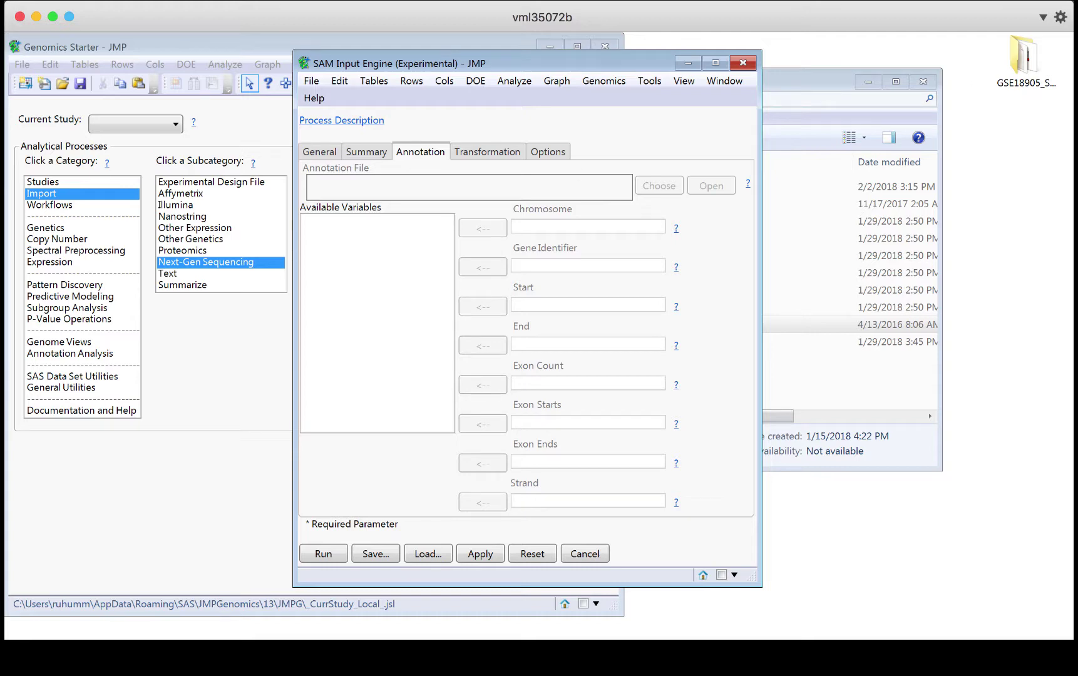
- Show the required-files diagram, then select the CAS_1 through MUS_6 columns in sam_mus_gse18905_chr1_6s
key(super+Tab)
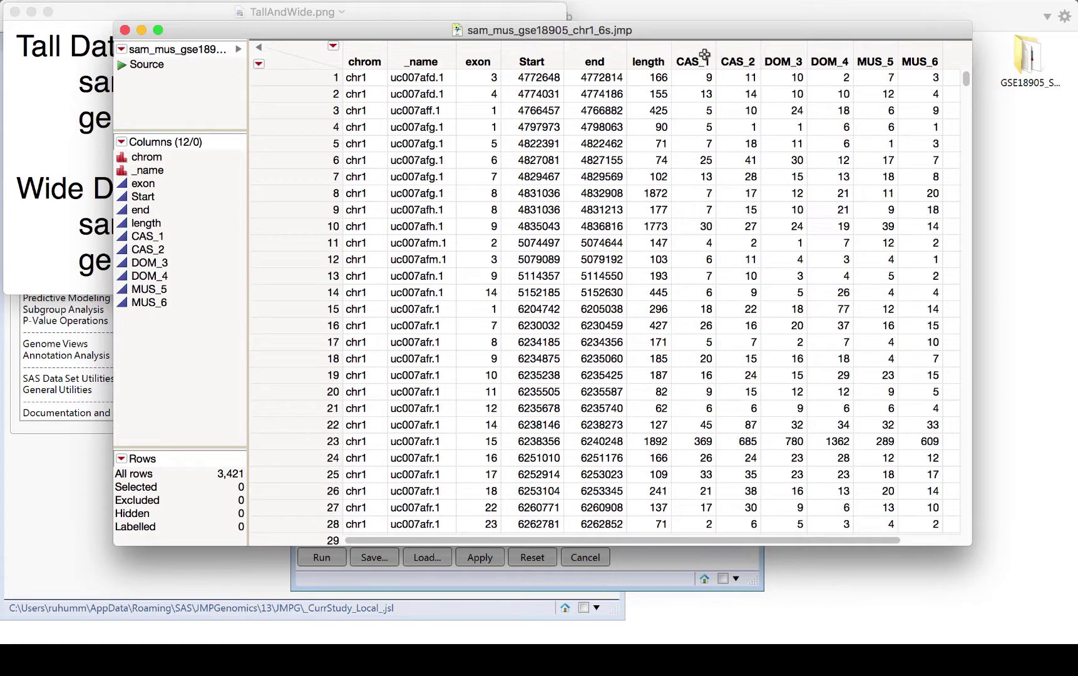
drag(704, 55, 905, 69)
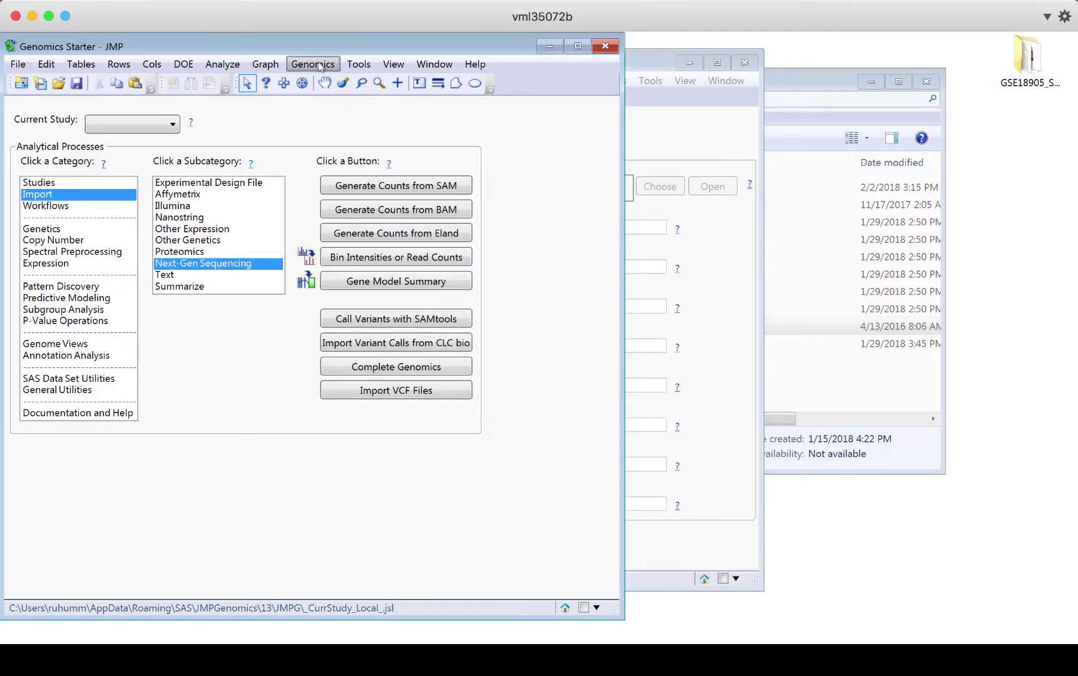
- Browse the Genomics > SAS Data Set Utilities Columns and Tables submenus, then dismiss the menus
click(316, 66)
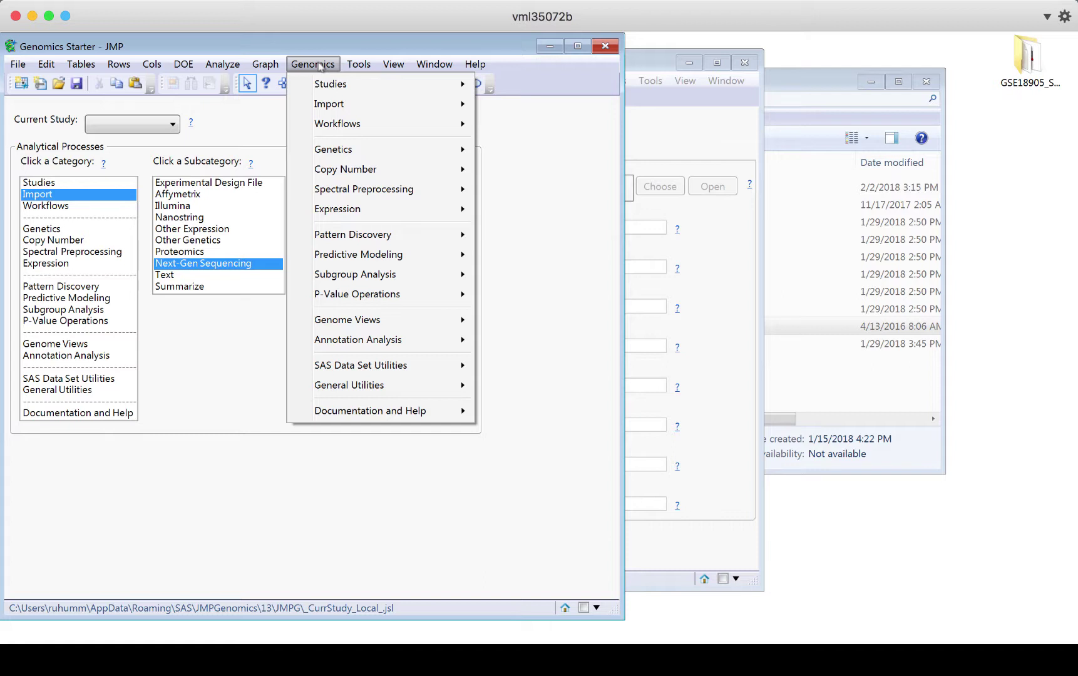
mouse_move(365, 368)
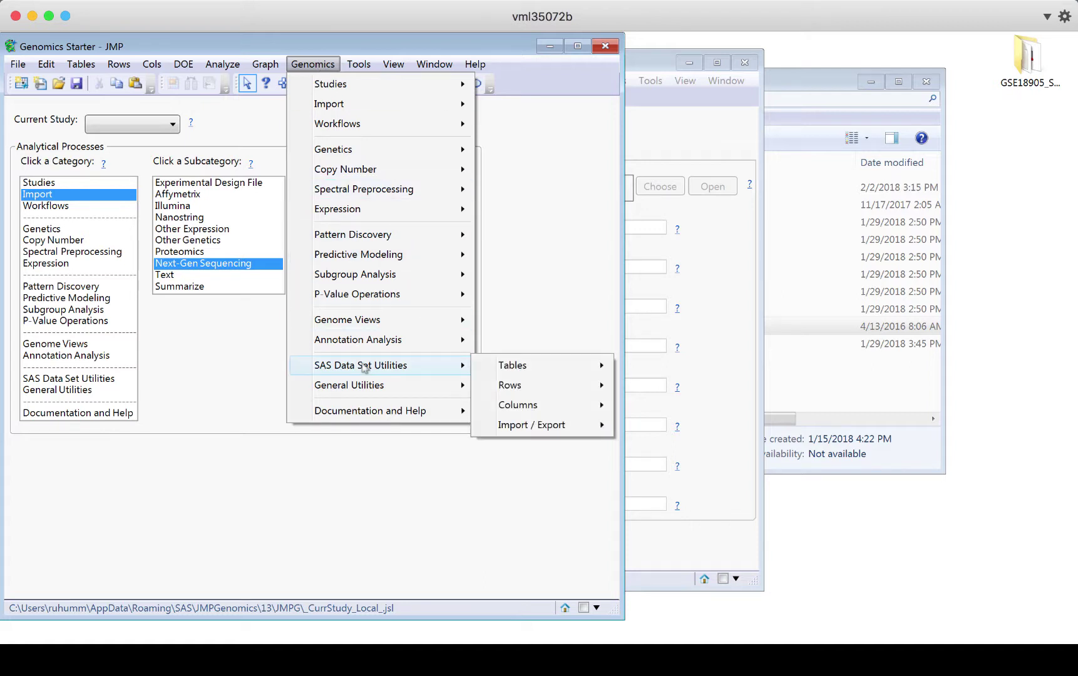
mouse_move(504, 409)
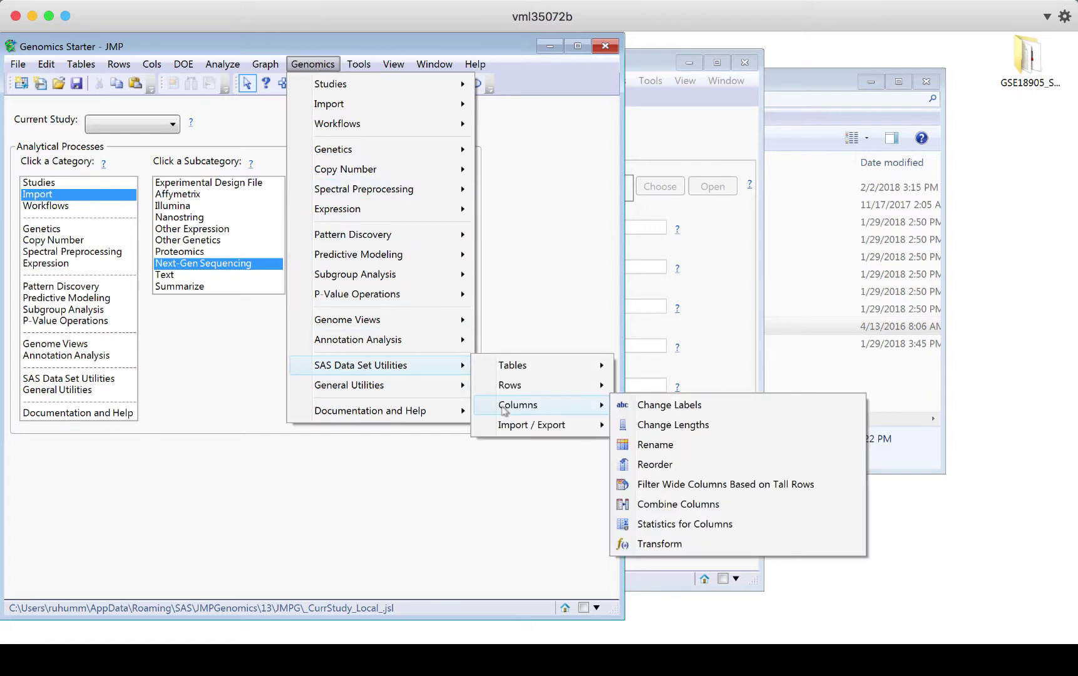
mouse_move(514, 368)
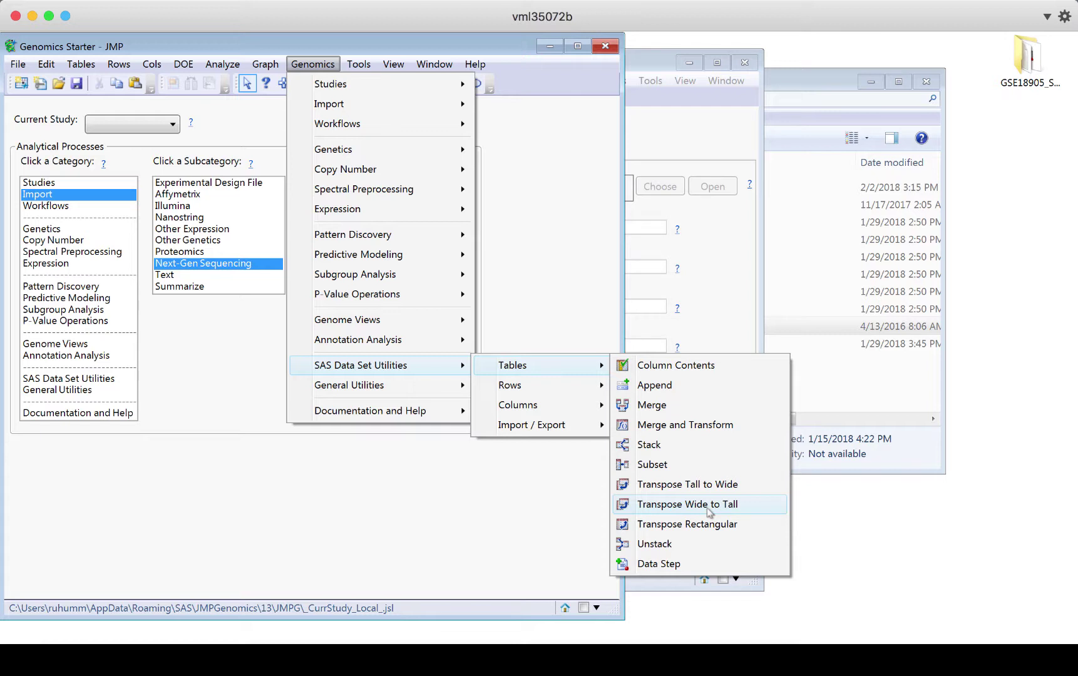
click(474, 483)
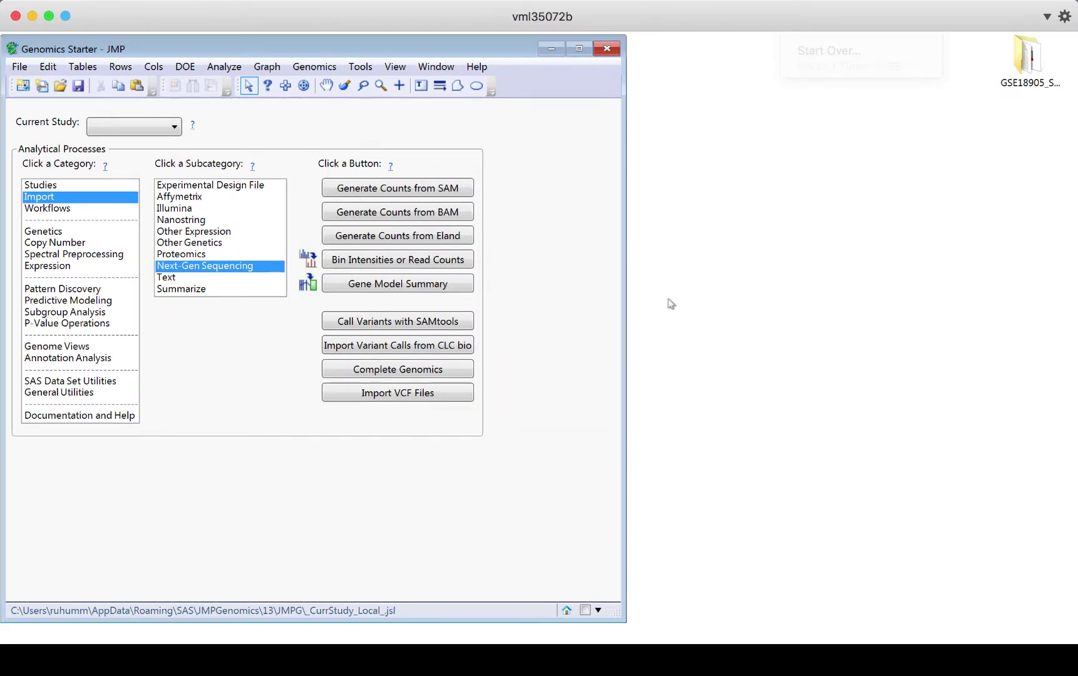
- View the Advanced and Basic workflows, glance at Genetics, and return to the Workflows list
click(59, 212)
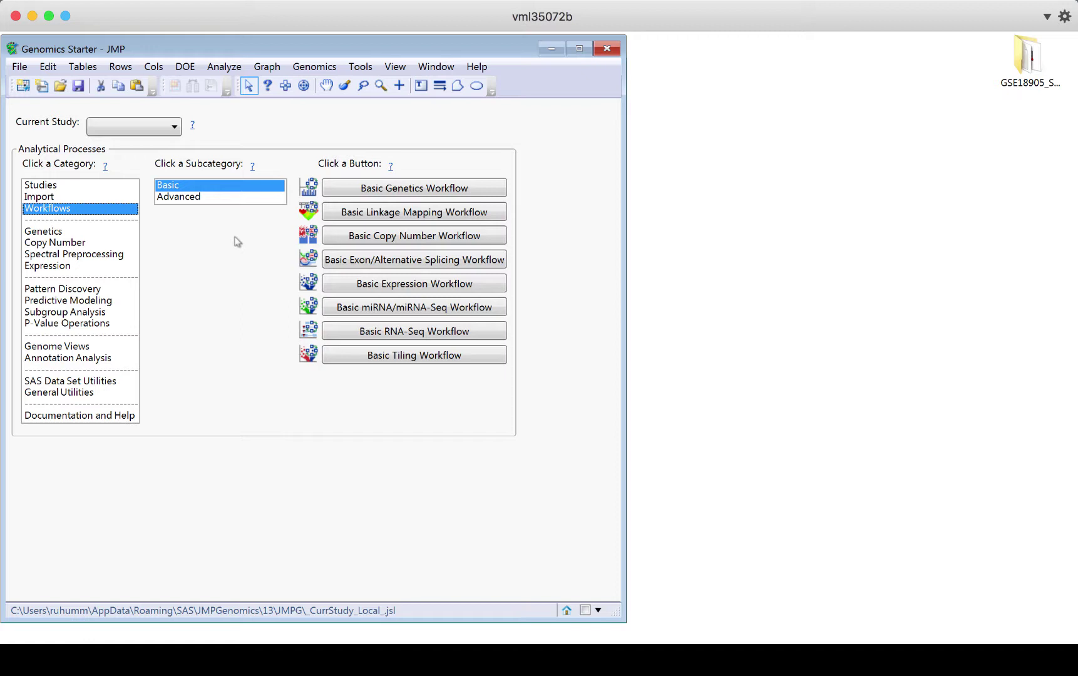
click(213, 199)
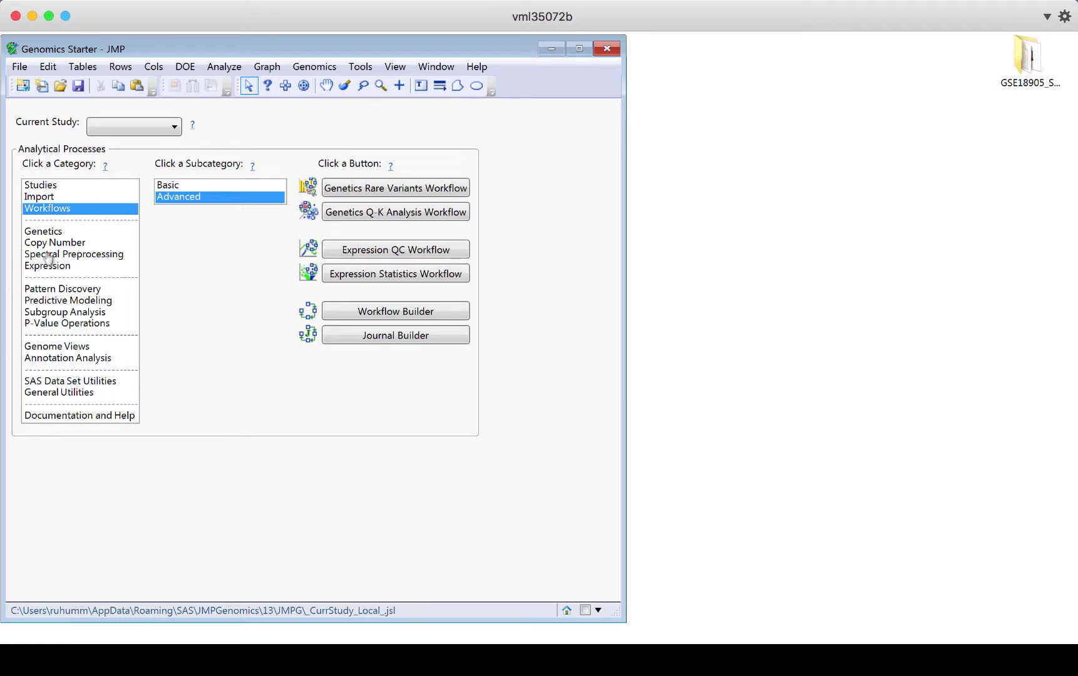
click(166, 185)
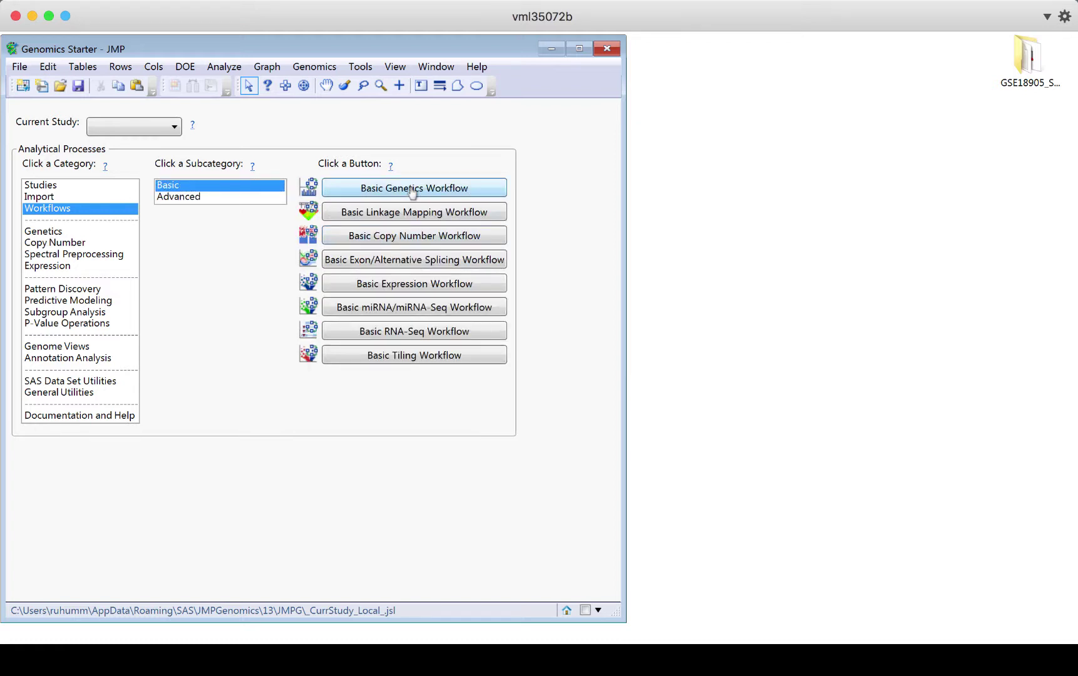
click(54, 235)
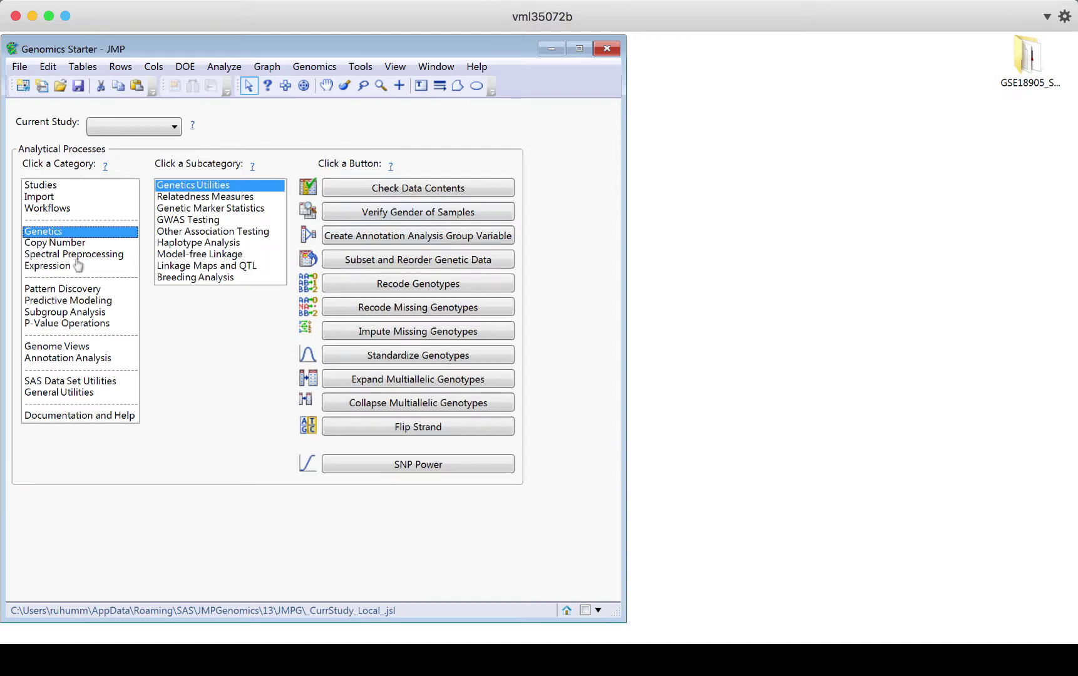
click(53, 209)
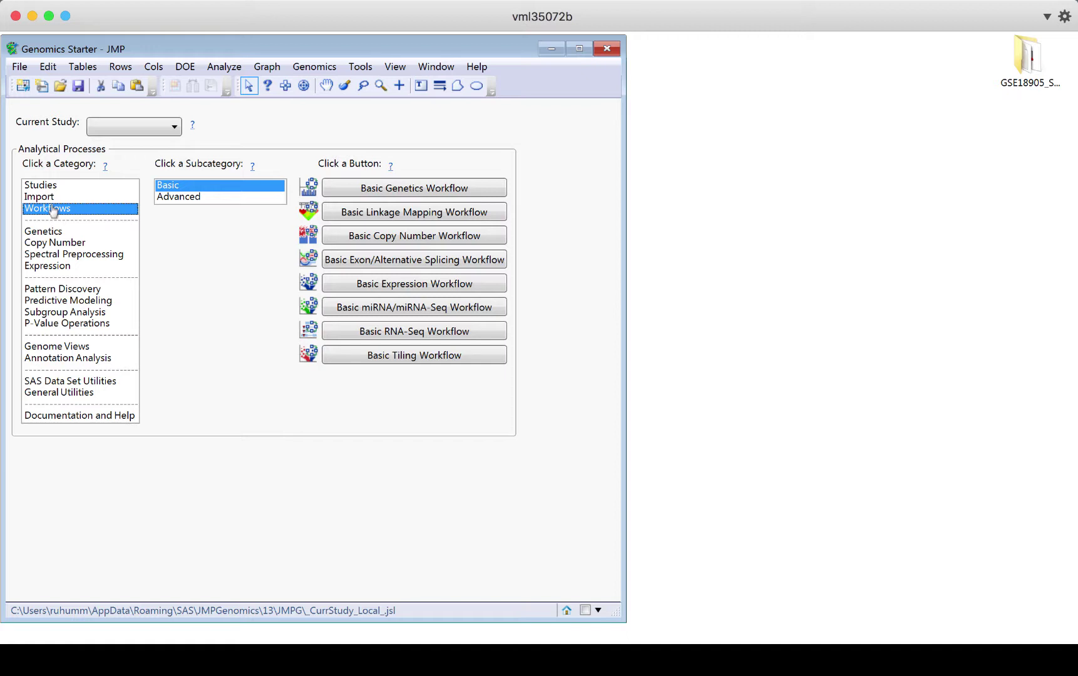
click(50, 197)
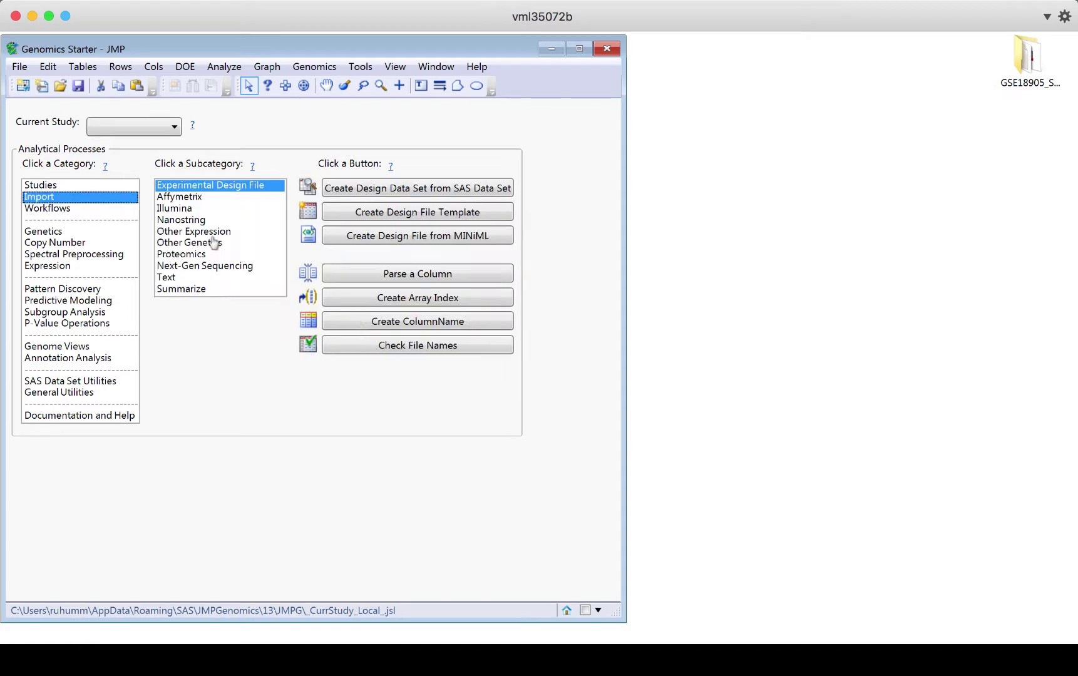
click(68, 269)
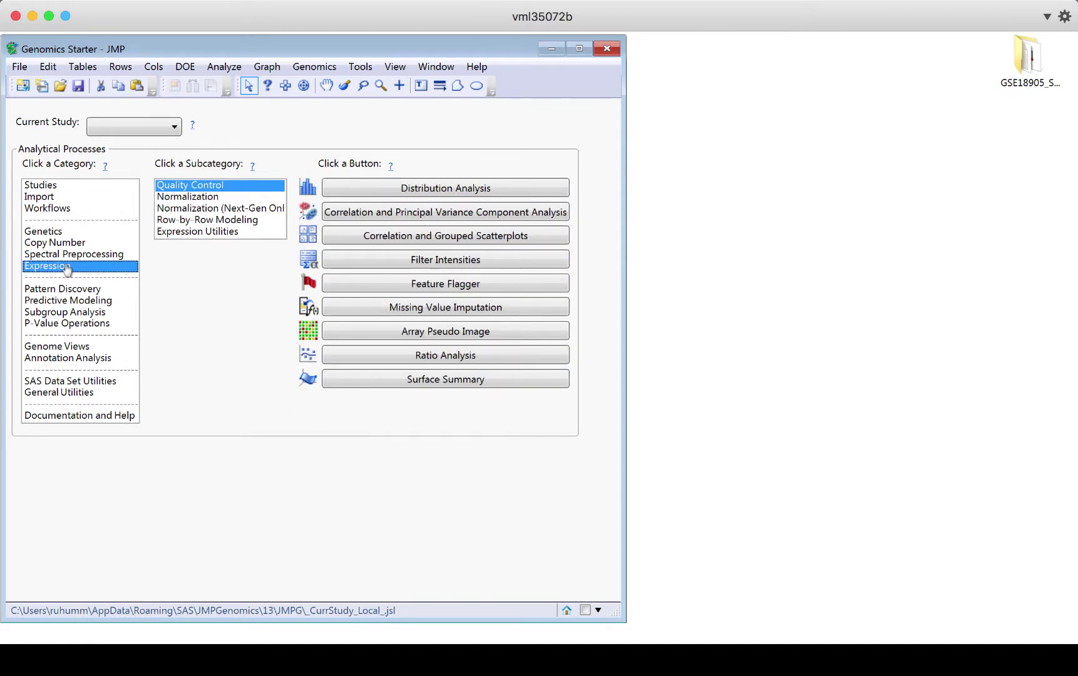
click(197, 187)
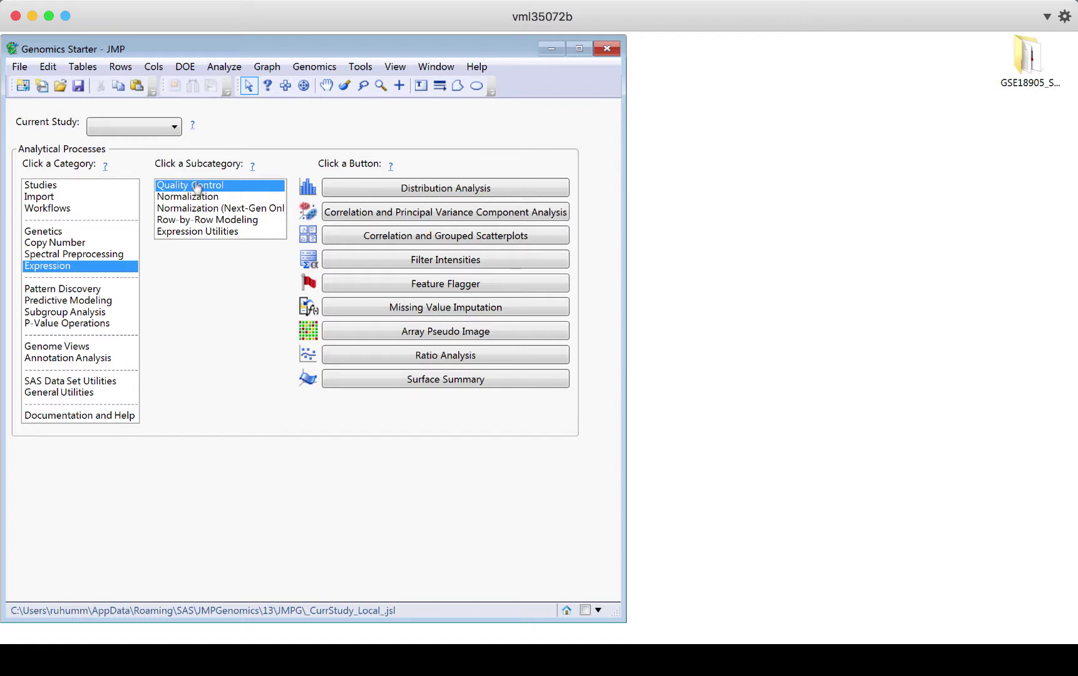
click(197, 199)
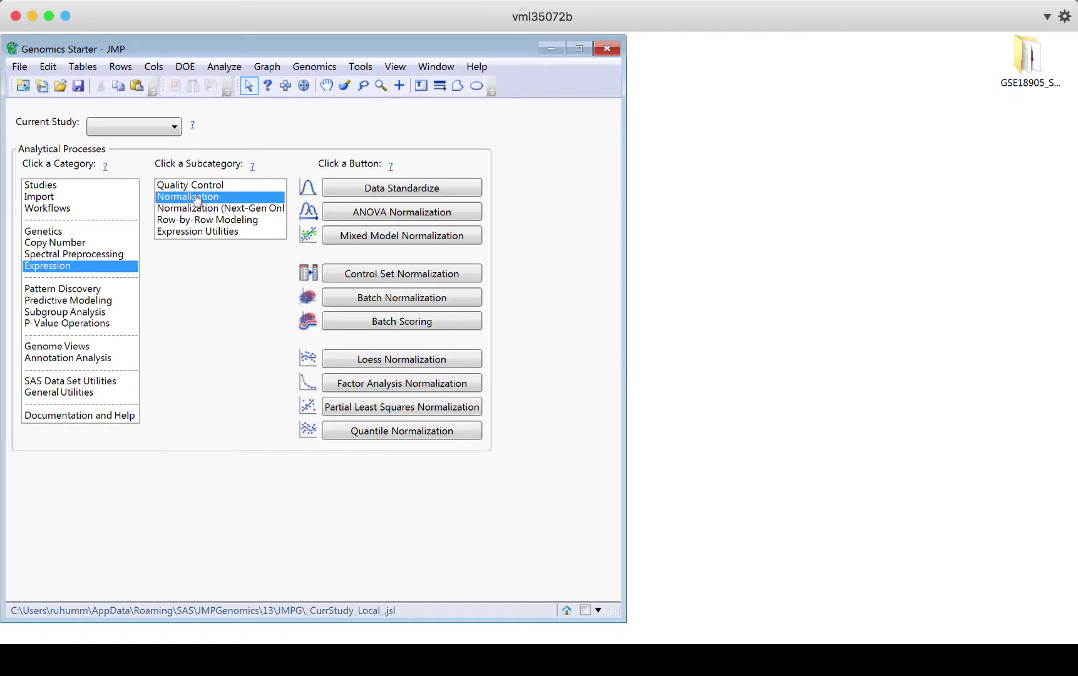
click(204, 188)
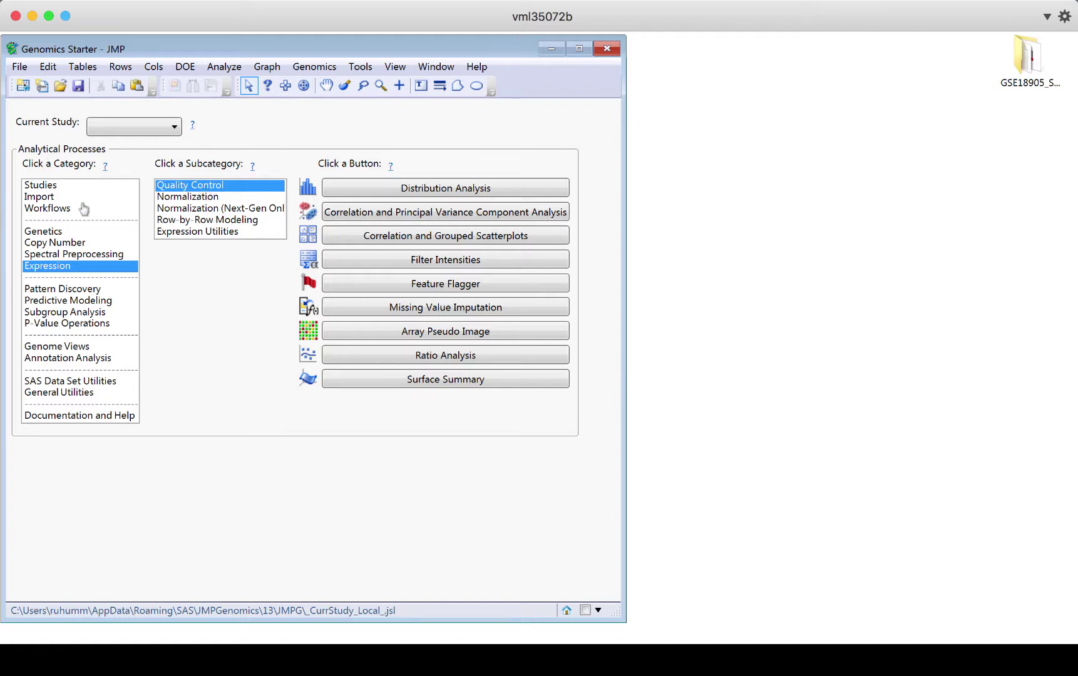
click(48, 208)
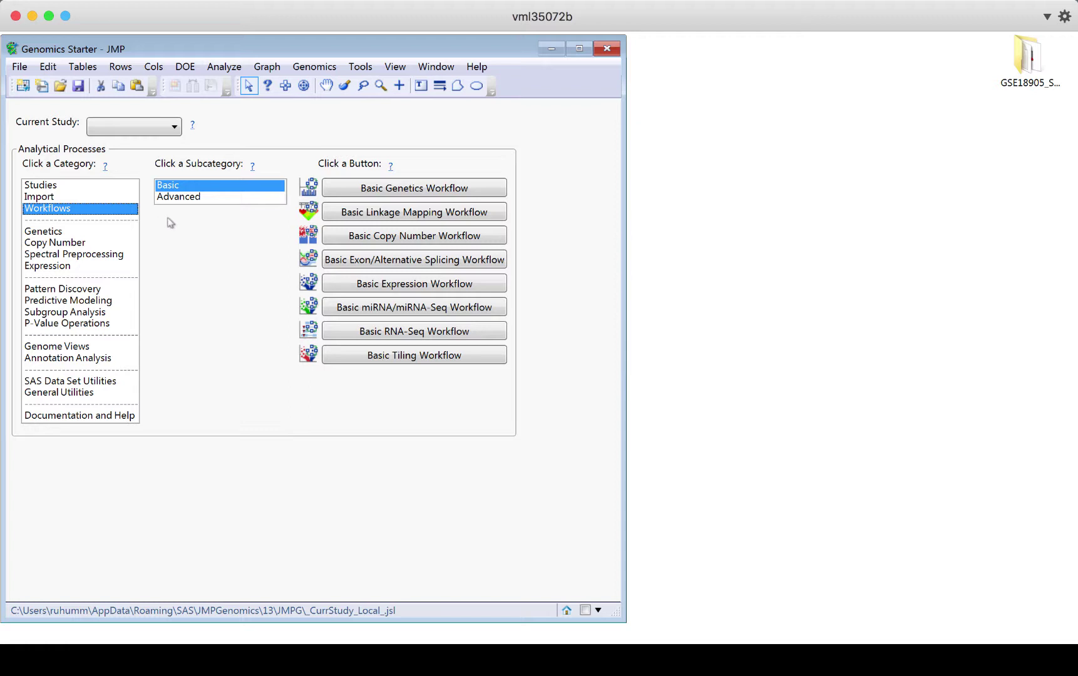
click(91, 197)
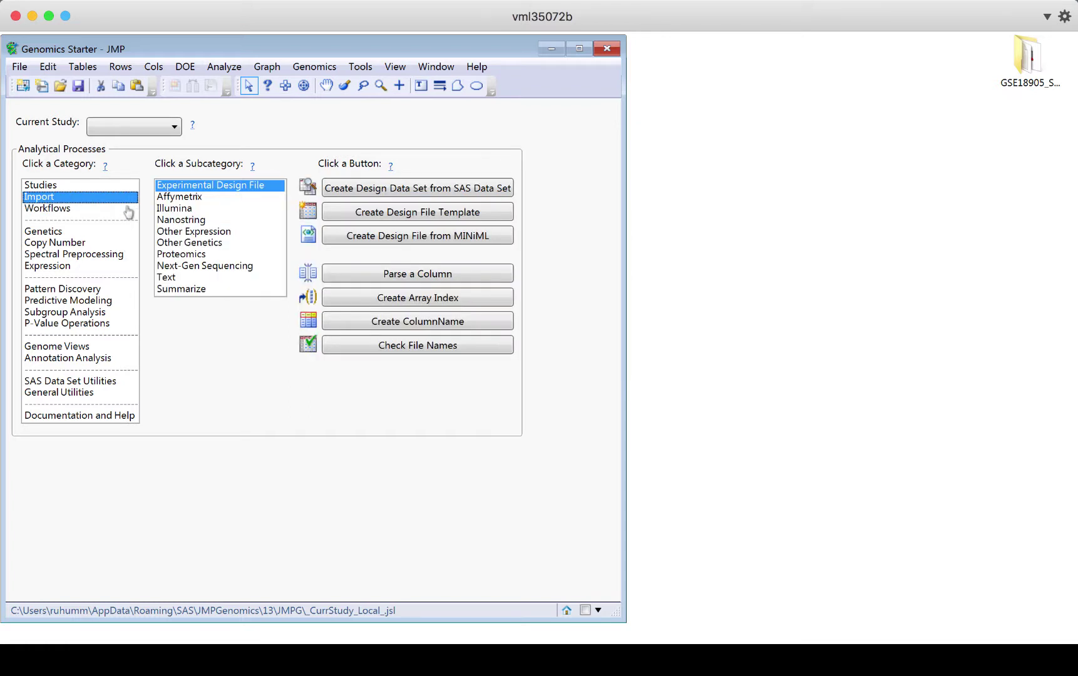
click(74, 186)
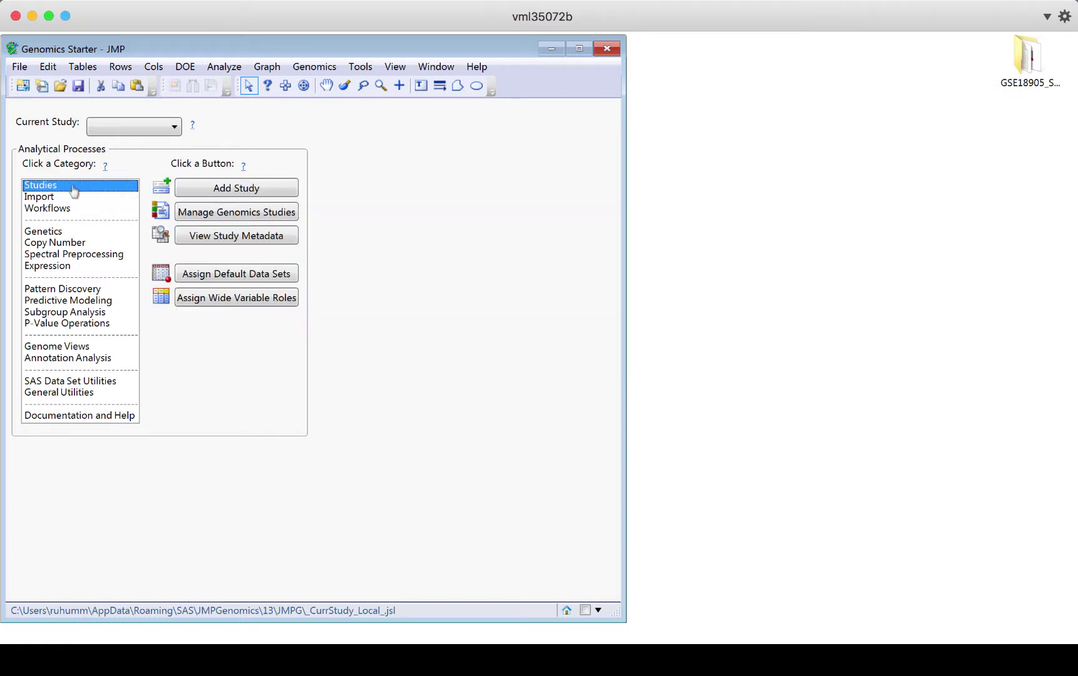
click(50, 199)
click(54, 209)
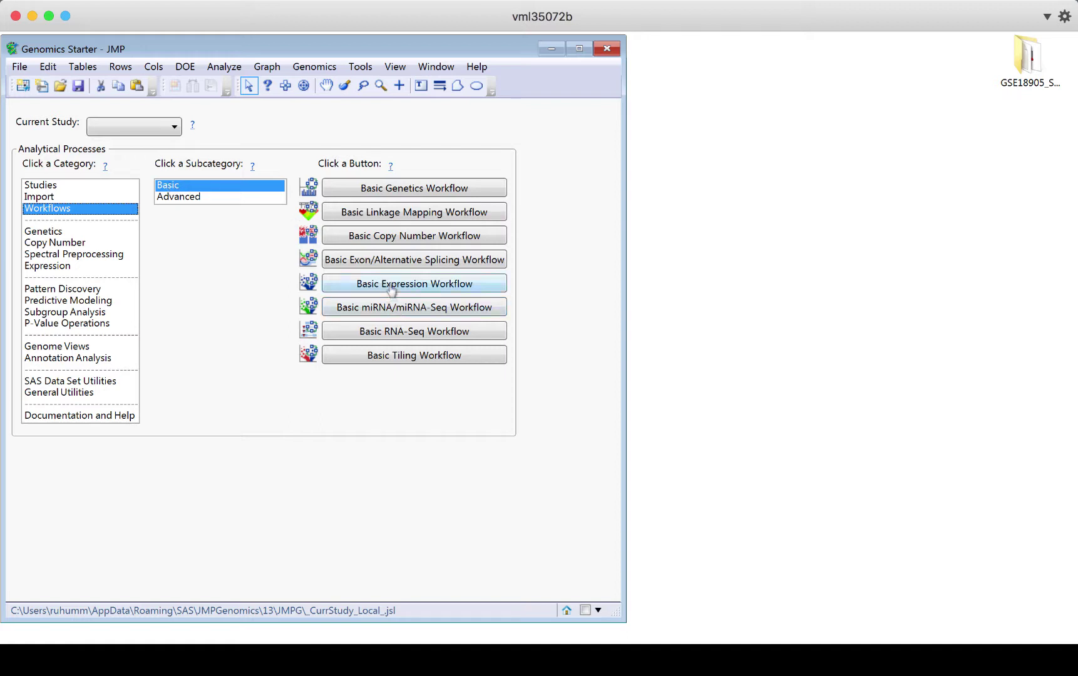
click(405, 335)
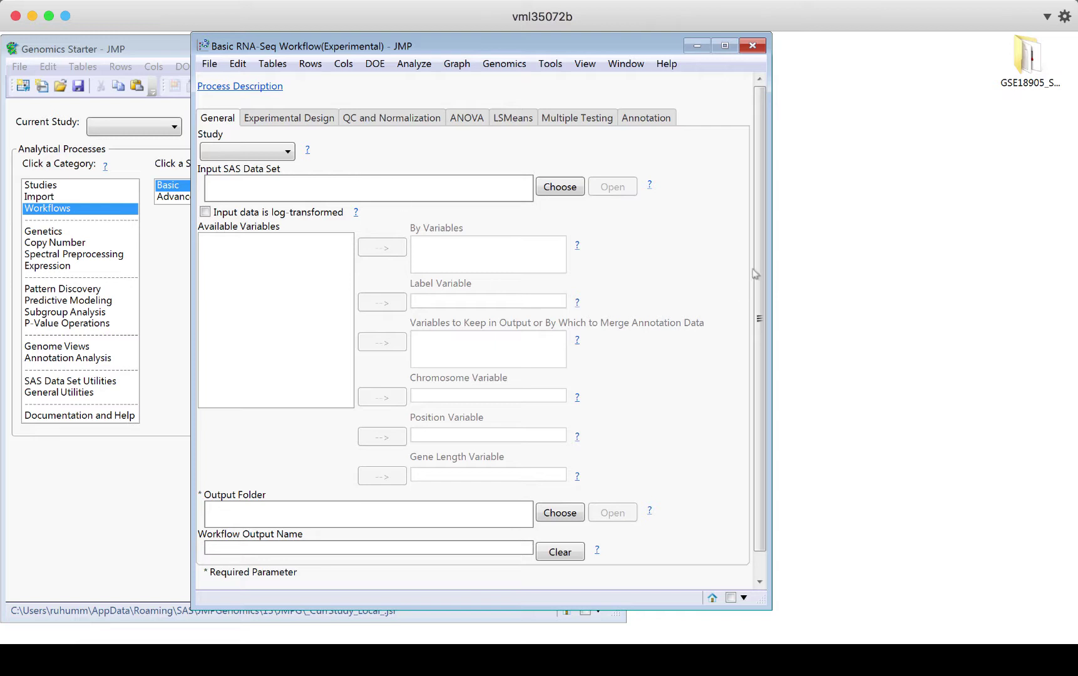
scroll(761, 269, down, 2)
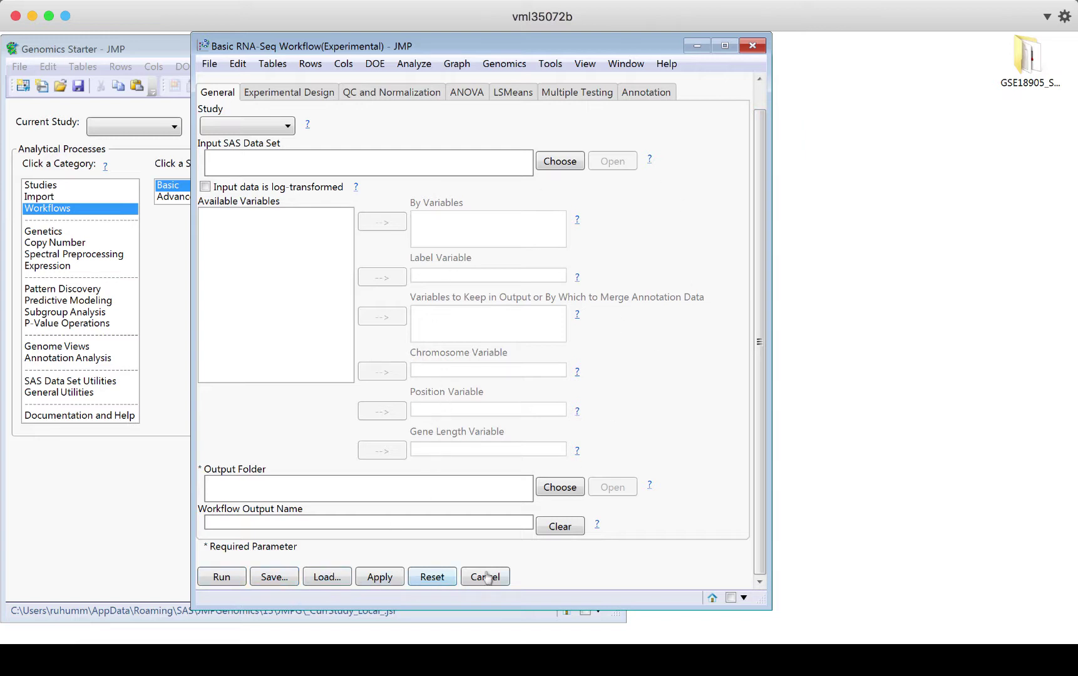
- Load the saved GSE18905_chr1 example setting into the Basic RNA-Seq Workflow
click(326, 578)
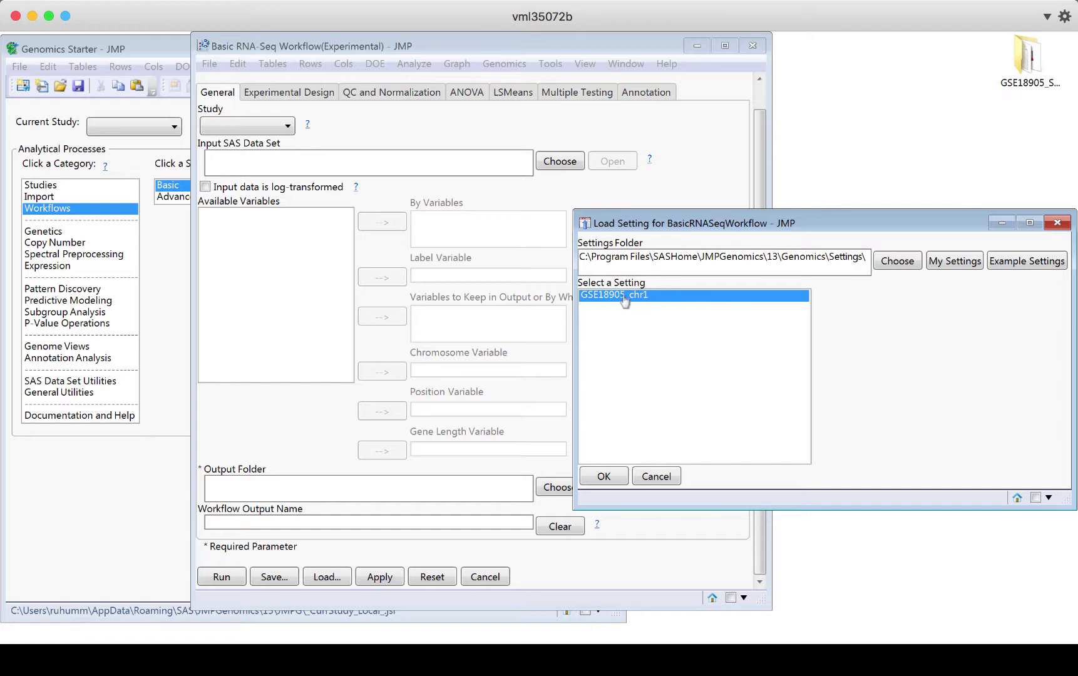
click(603, 477)
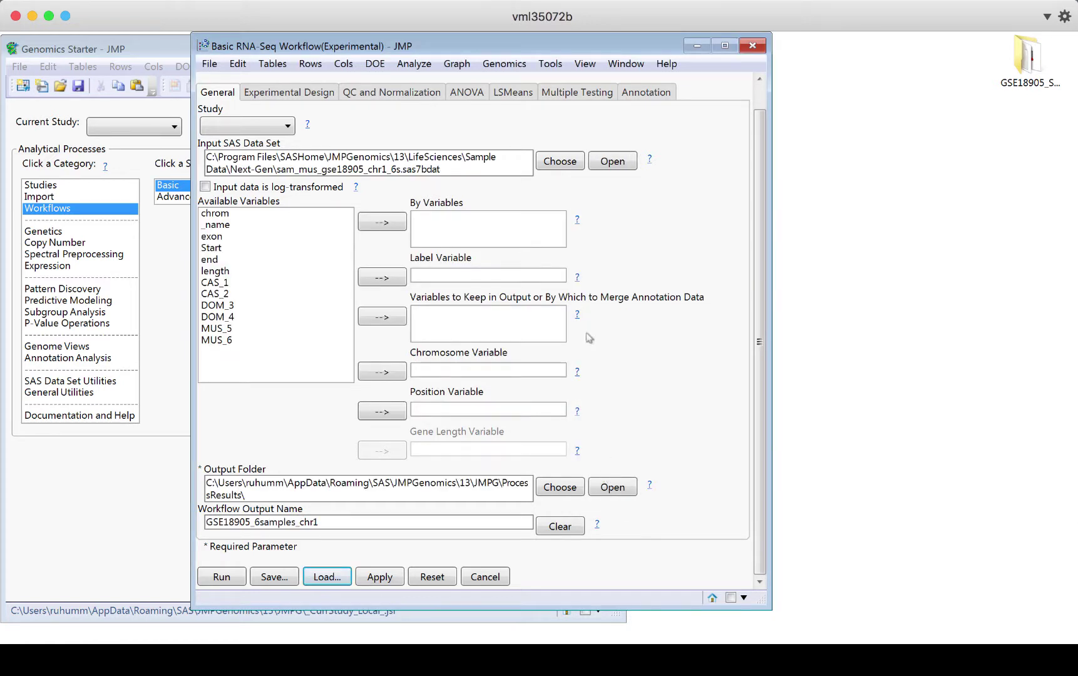
- Select only _name among the available variables and assign it as the Label Variable
triple_click(461, 165)
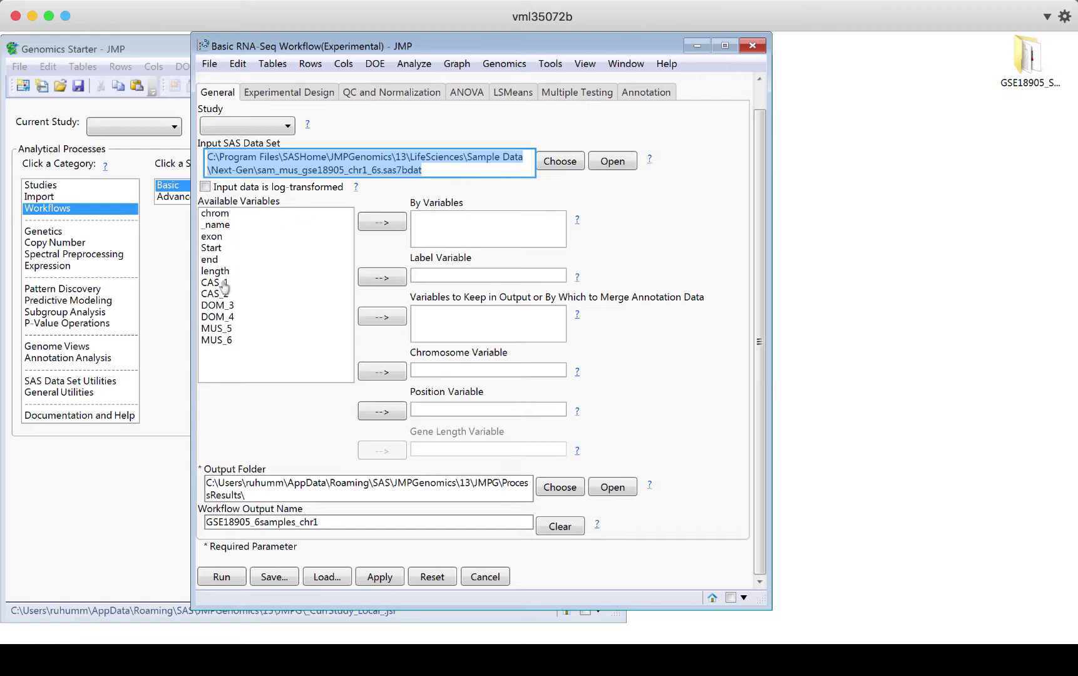
click(226, 341)
shift+click(220, 317)
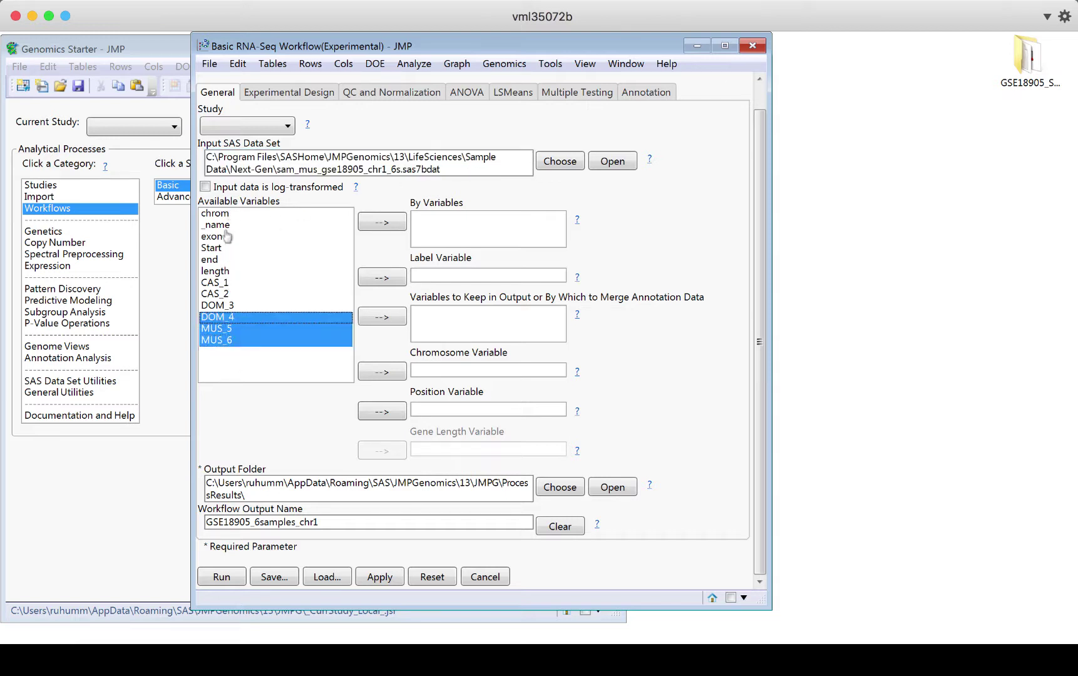
key(ctrl+a)
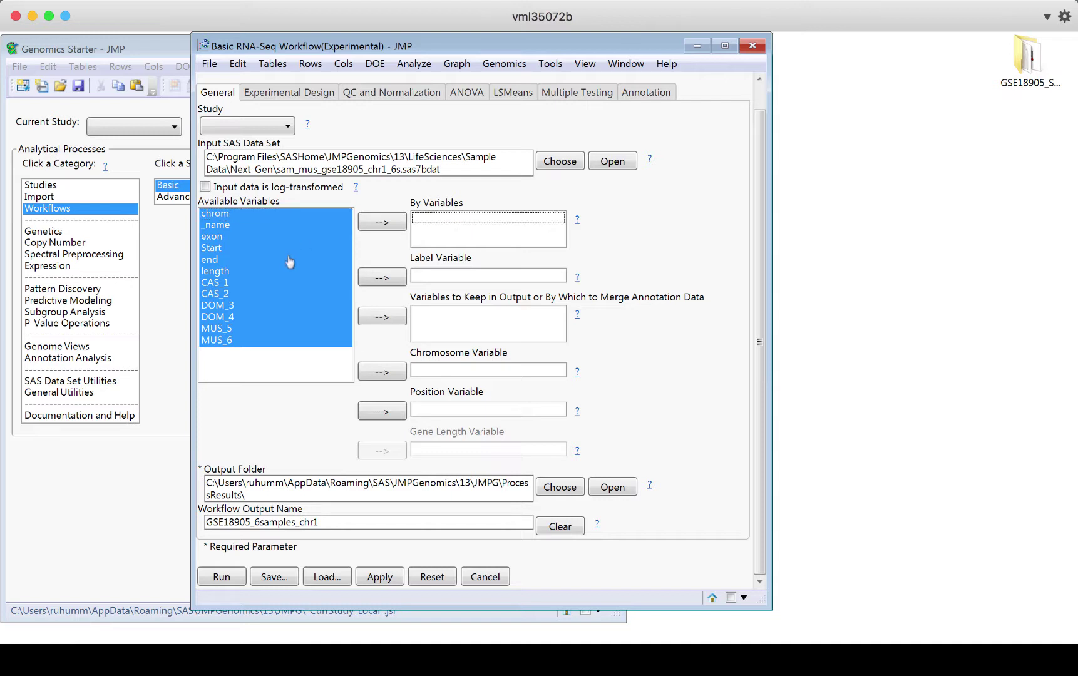
click(462, 277)
click(439, 233)
click(449, 277)
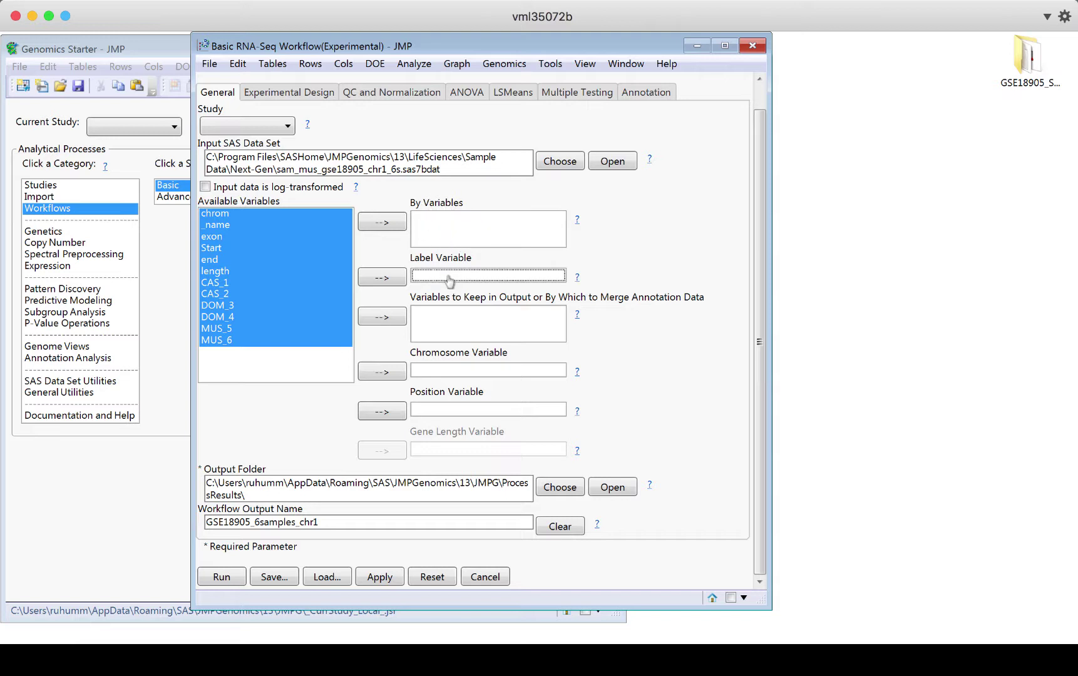
click(222, 227)
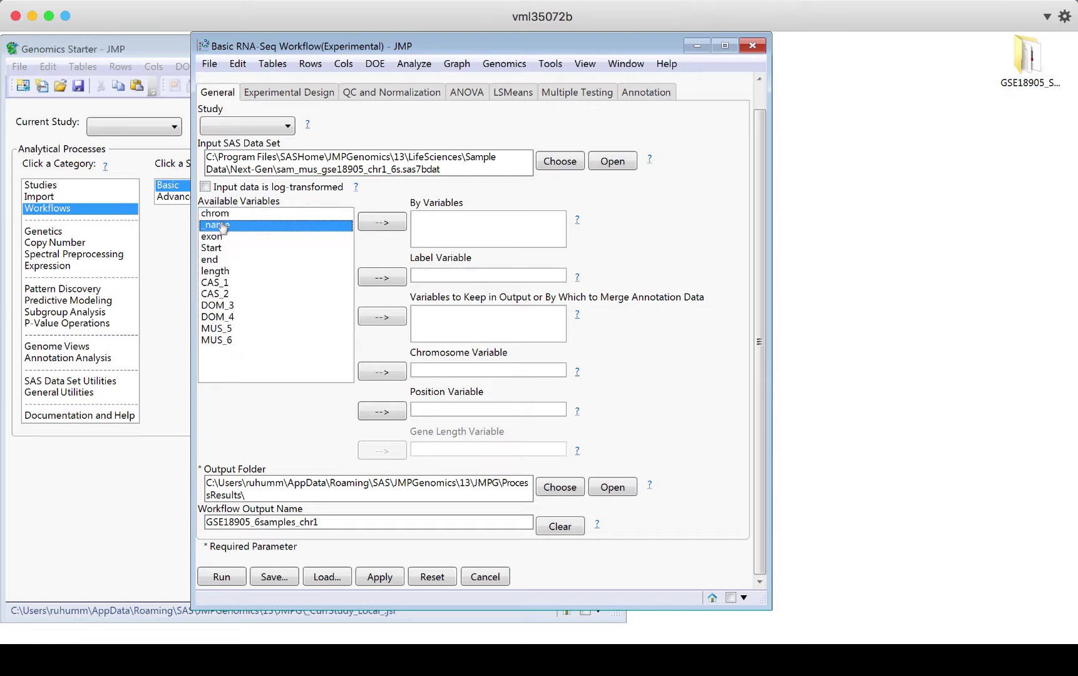
click(383, 278)
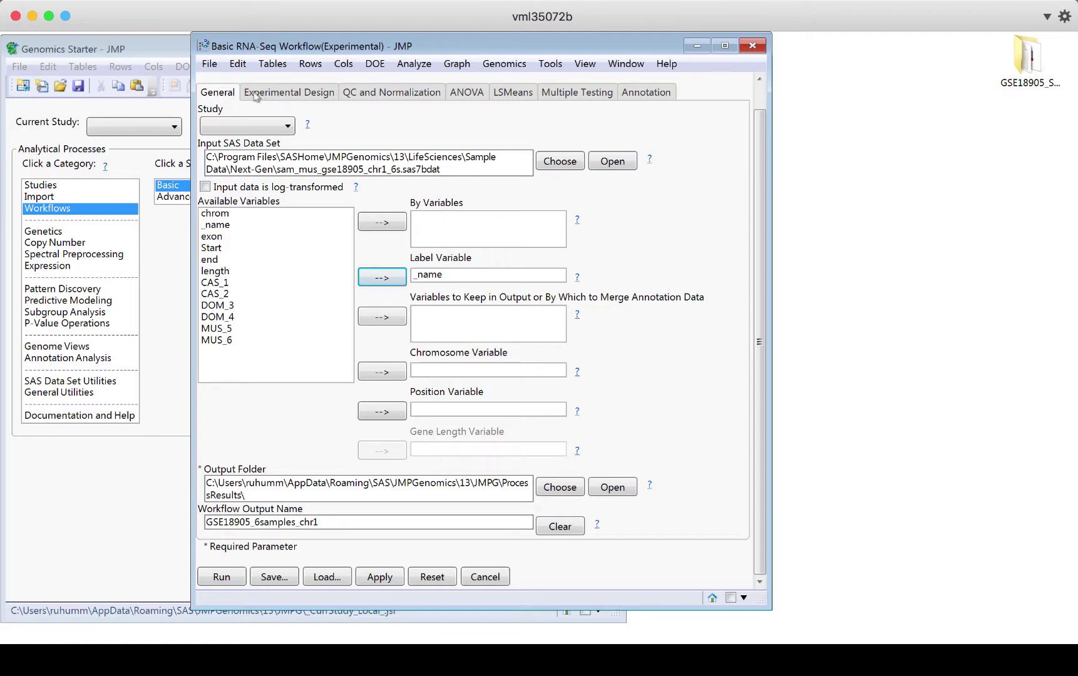
click(278, 93)
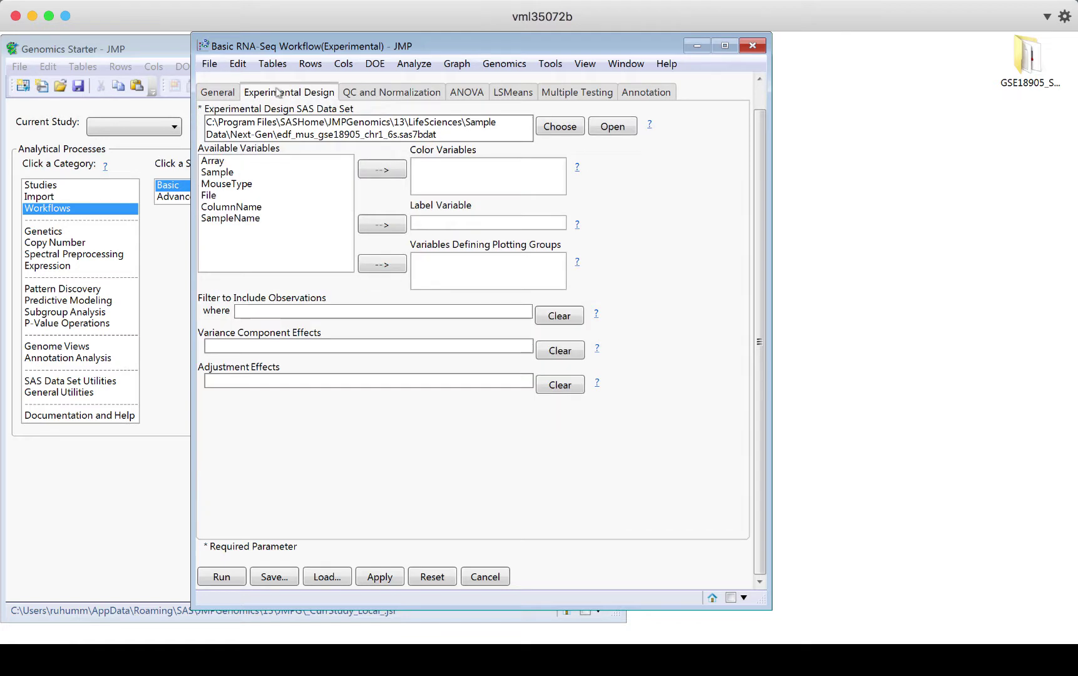
click(228, 92)
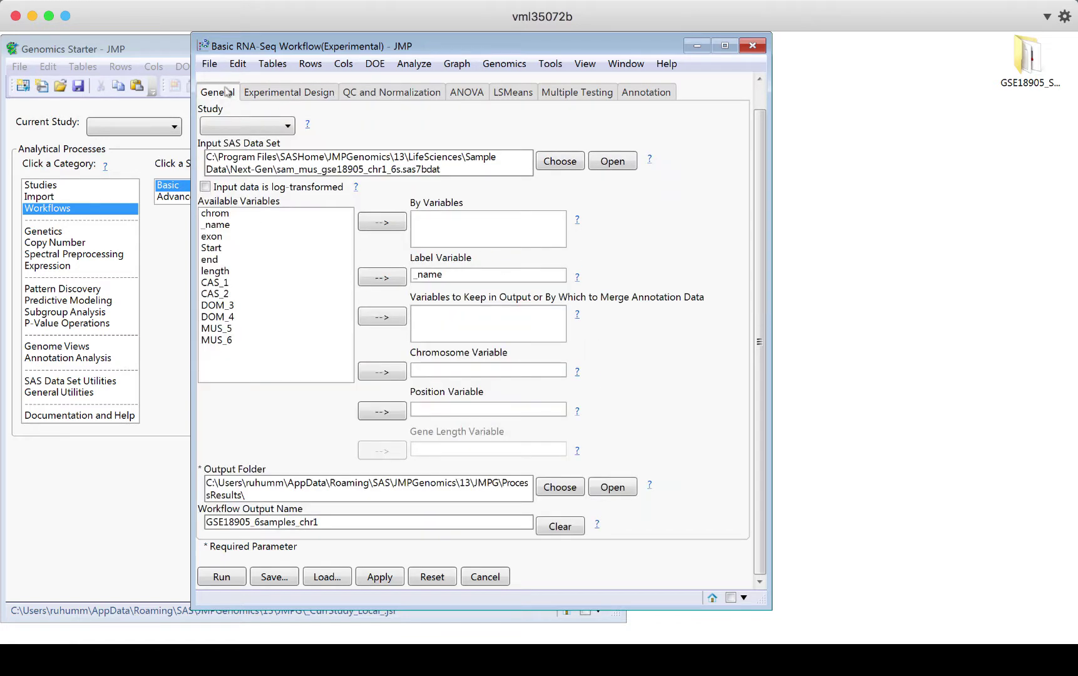
click(276, 93)
click(222, 93)
click(298, 94)
click(369, 93)
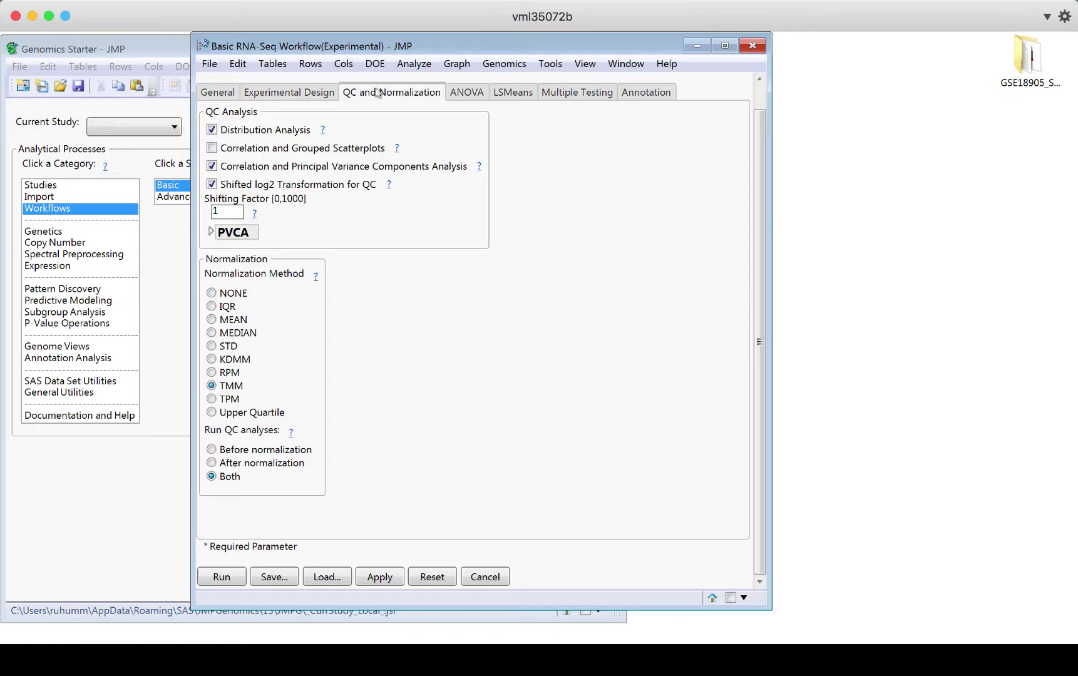
click(466, 94)
click(508, 94)
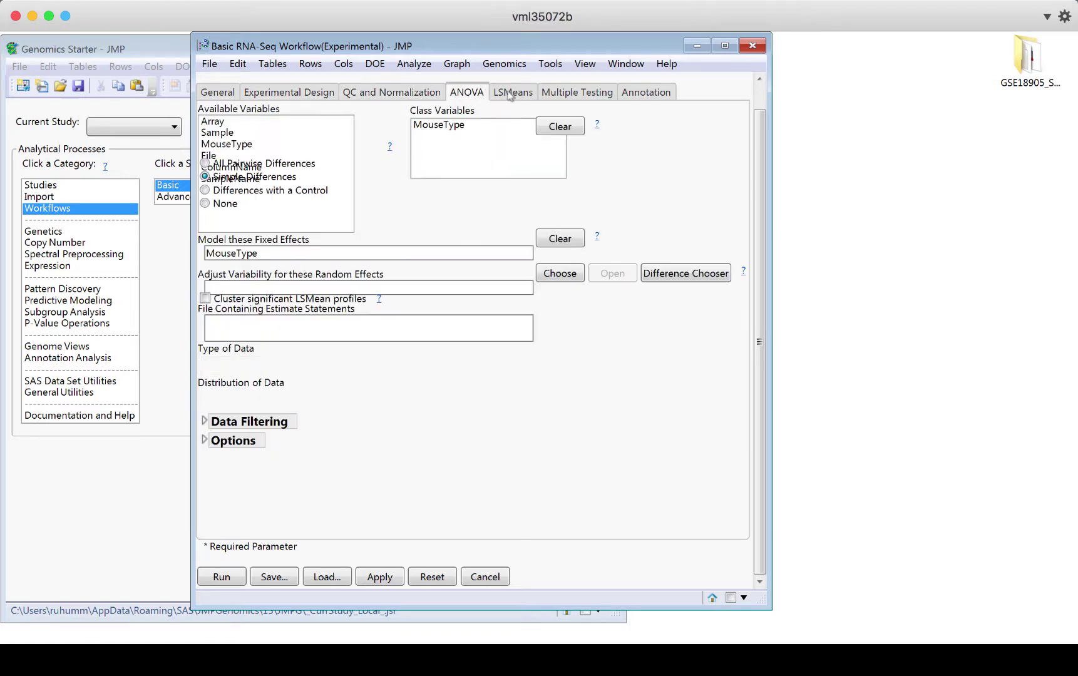
click(580, 94)
click(638, 94)
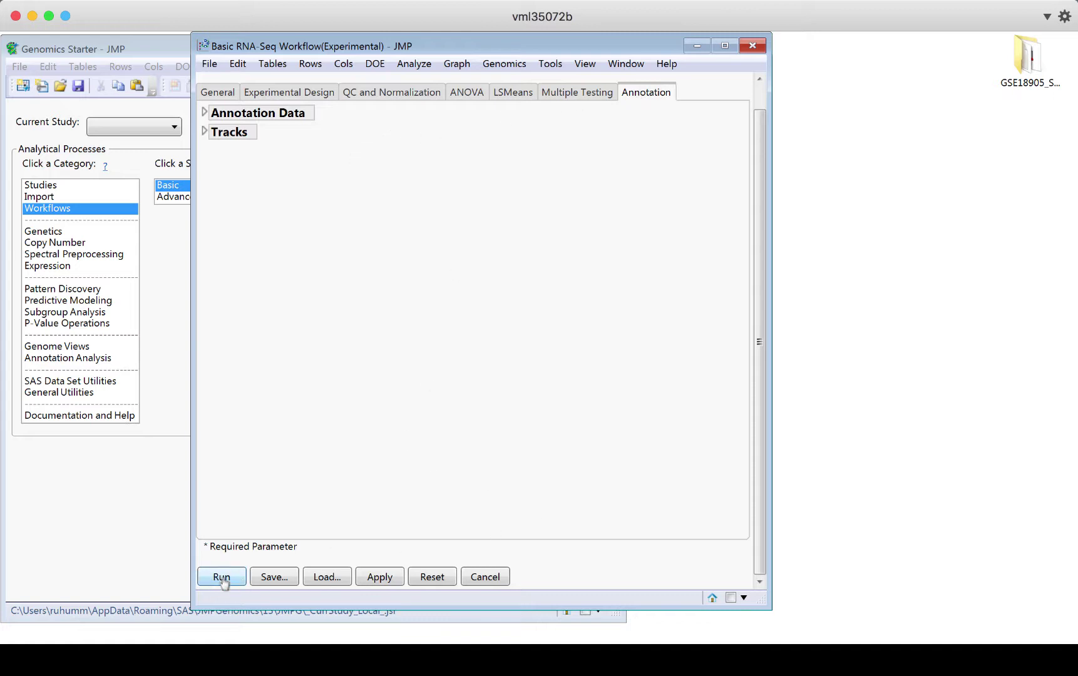
click(219, 94)
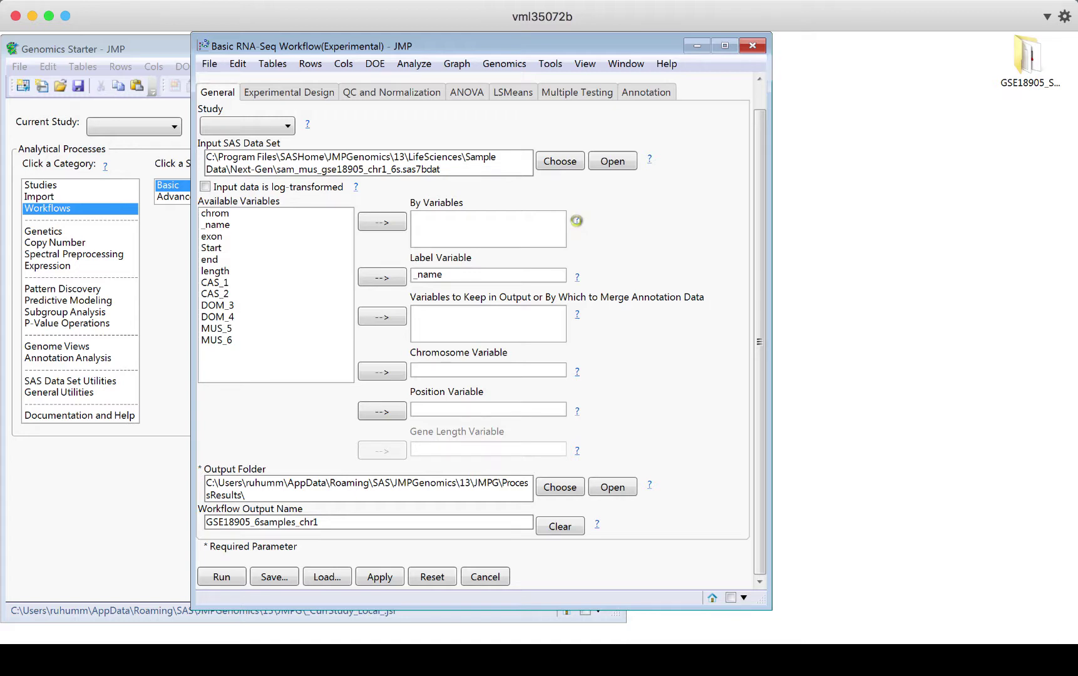
click(576, 221)
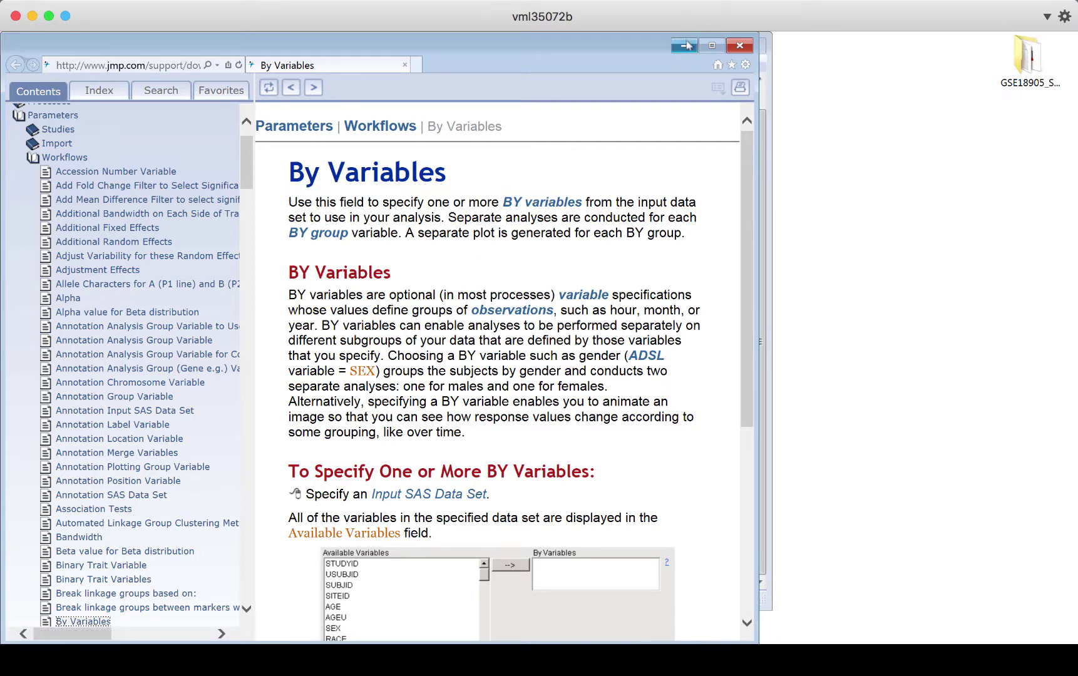
click(739, 45)
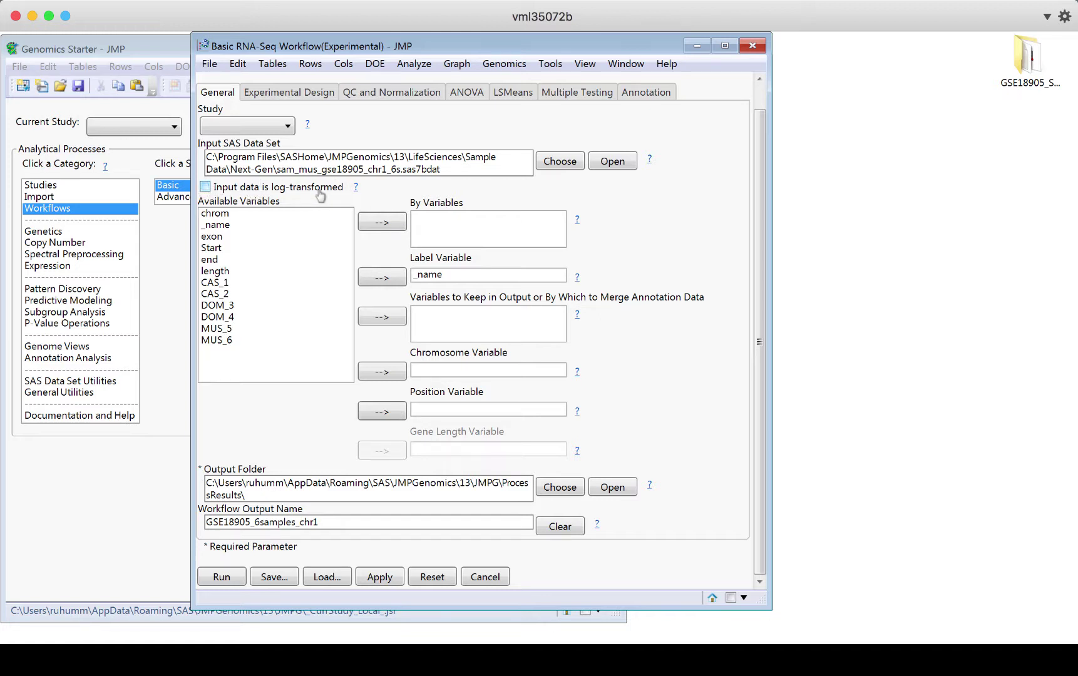
click(357, 189)
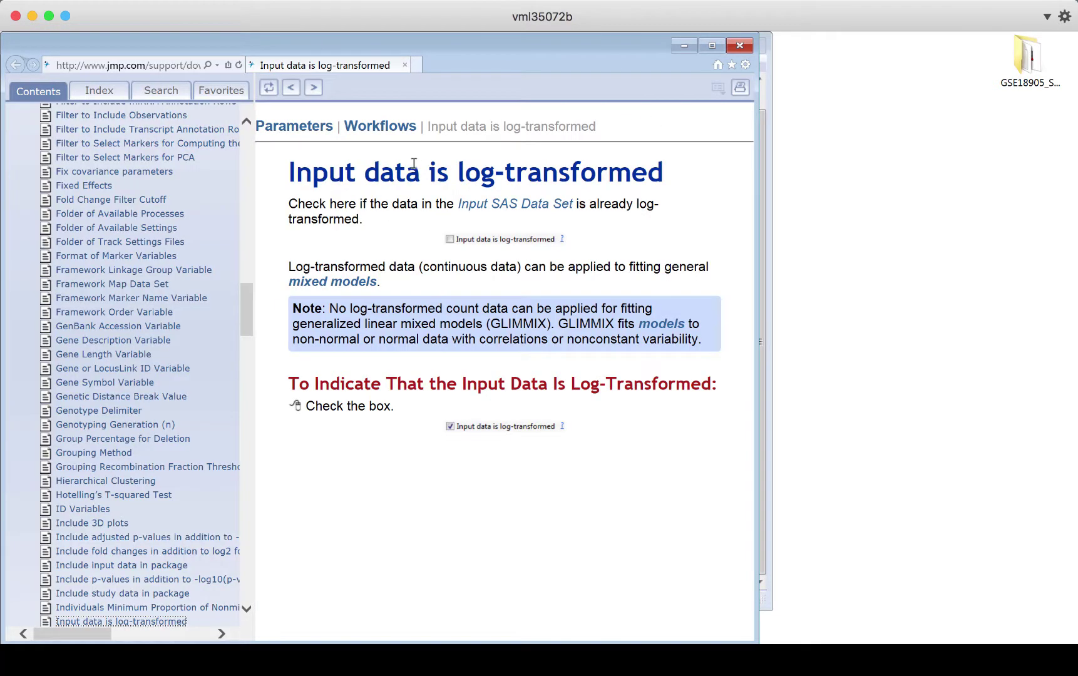
click(740, 46)
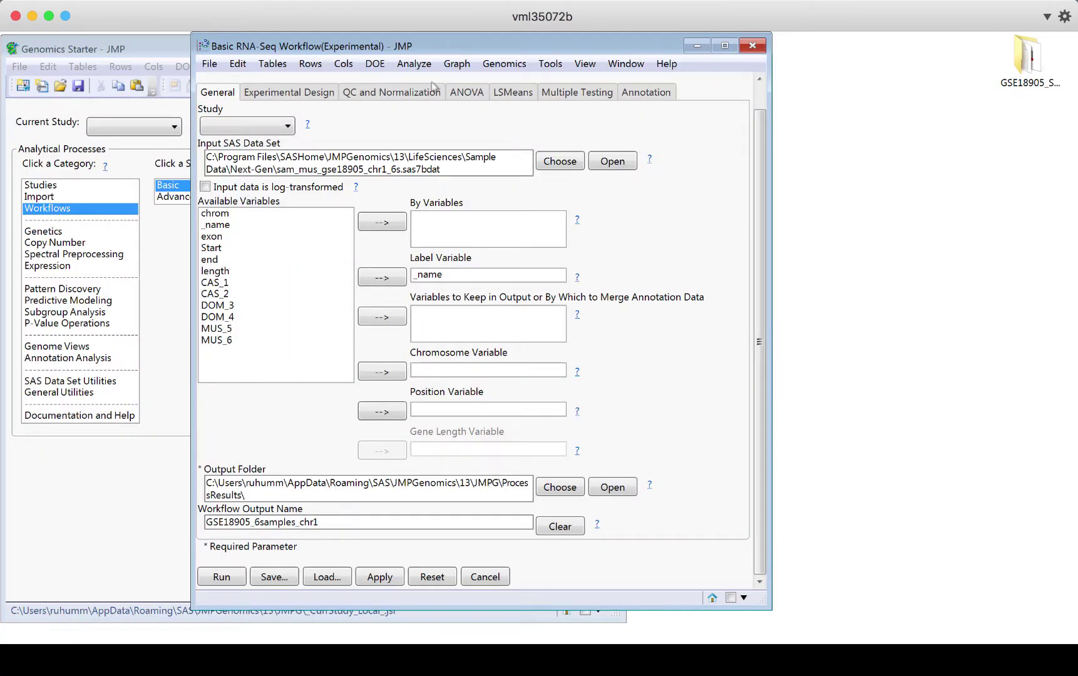
scroll(400, 151, up, 2)
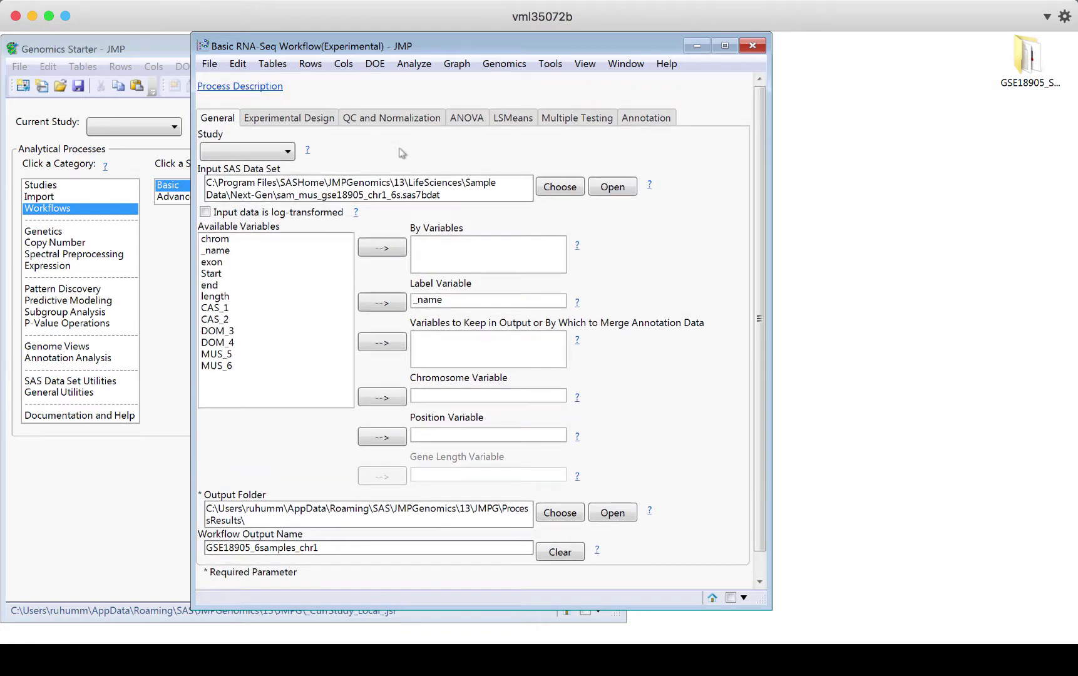
click(244, 87)
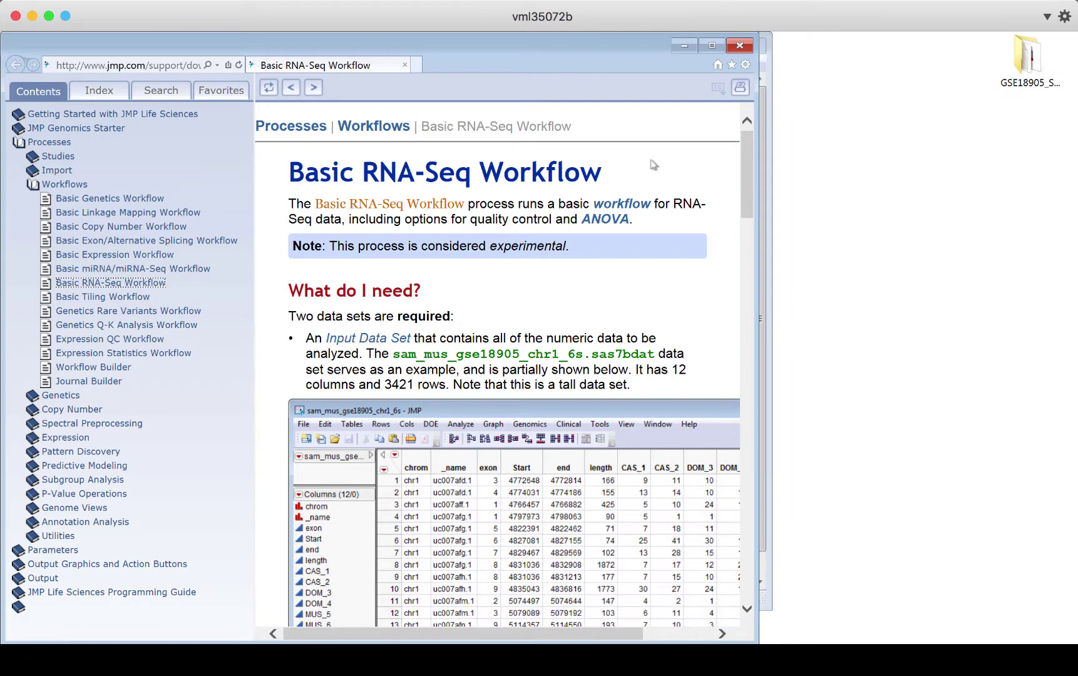
click(740, 45)
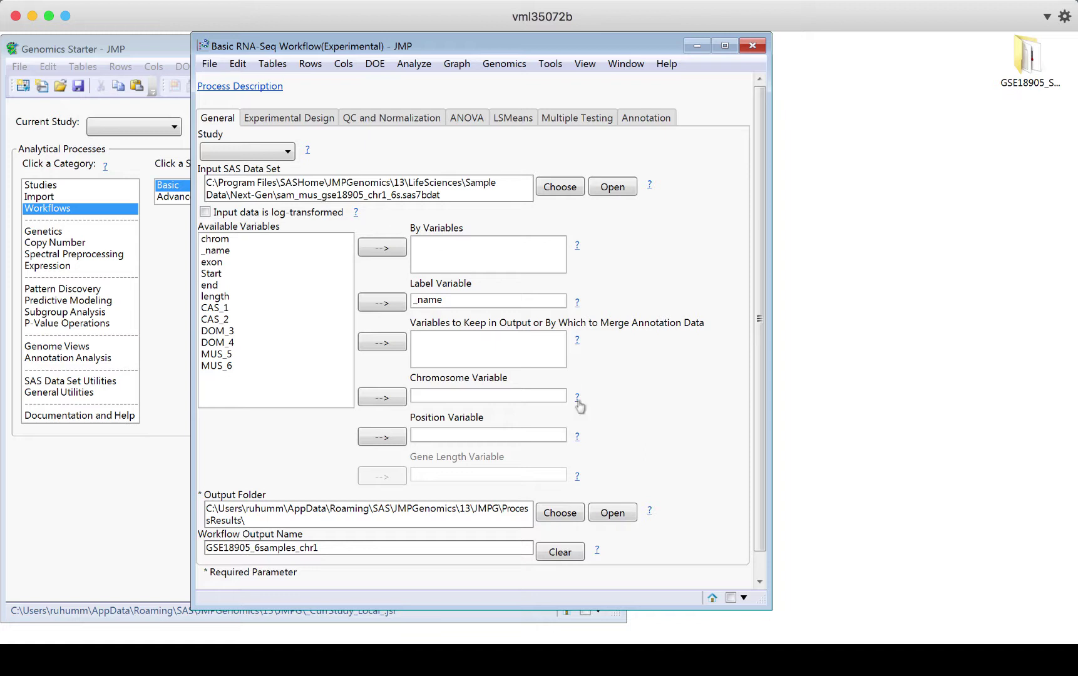
- Remove _name from the Label Variable, leaving the By Variables setting next in focus
scroll(579, 405, down, 1)
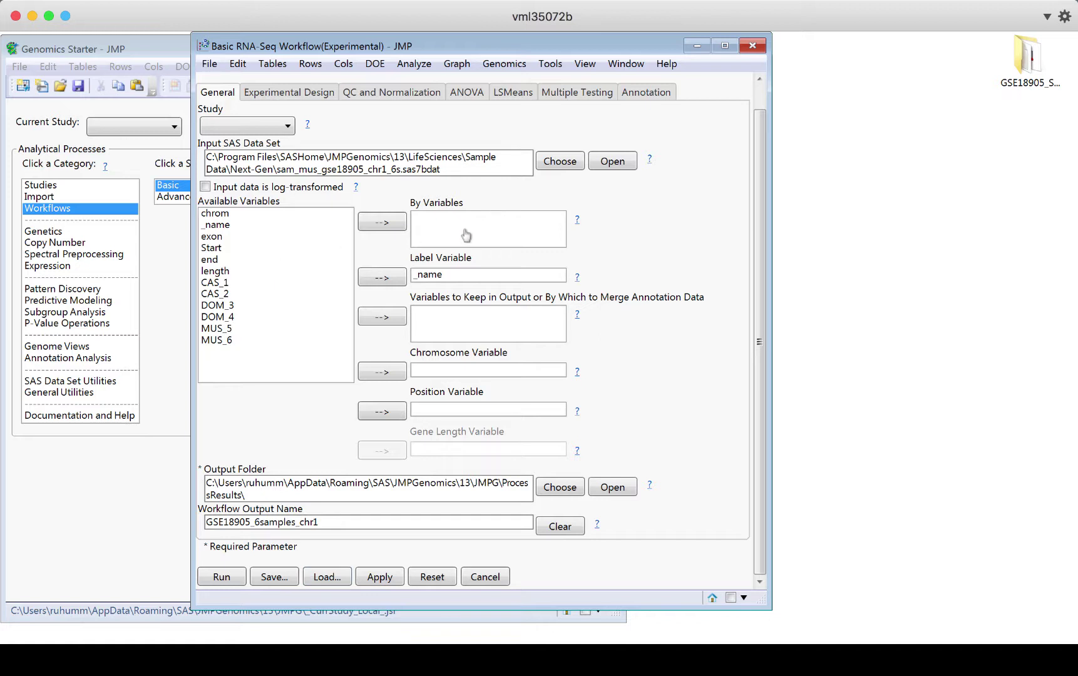
click(442, 276)
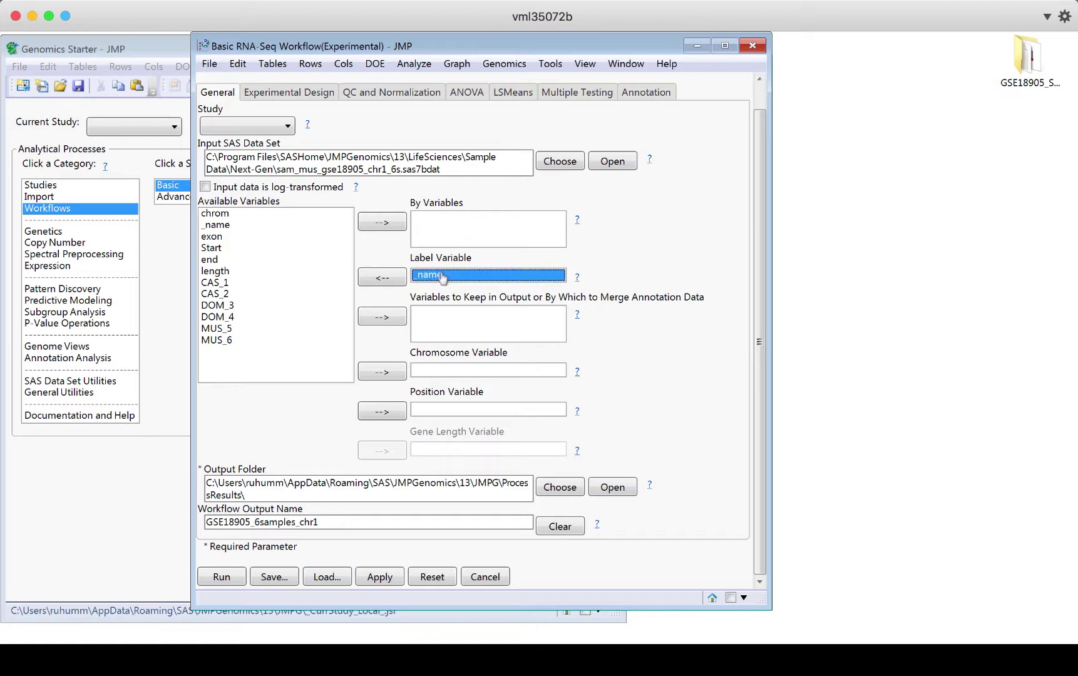
click(385, 279)
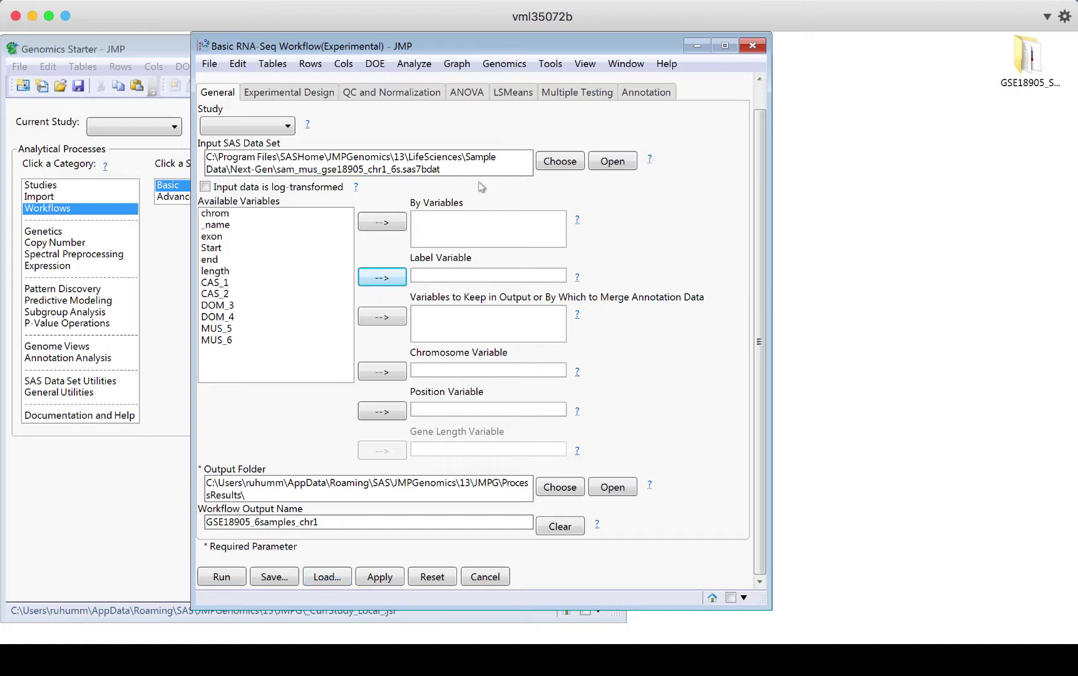
click(470, 226)
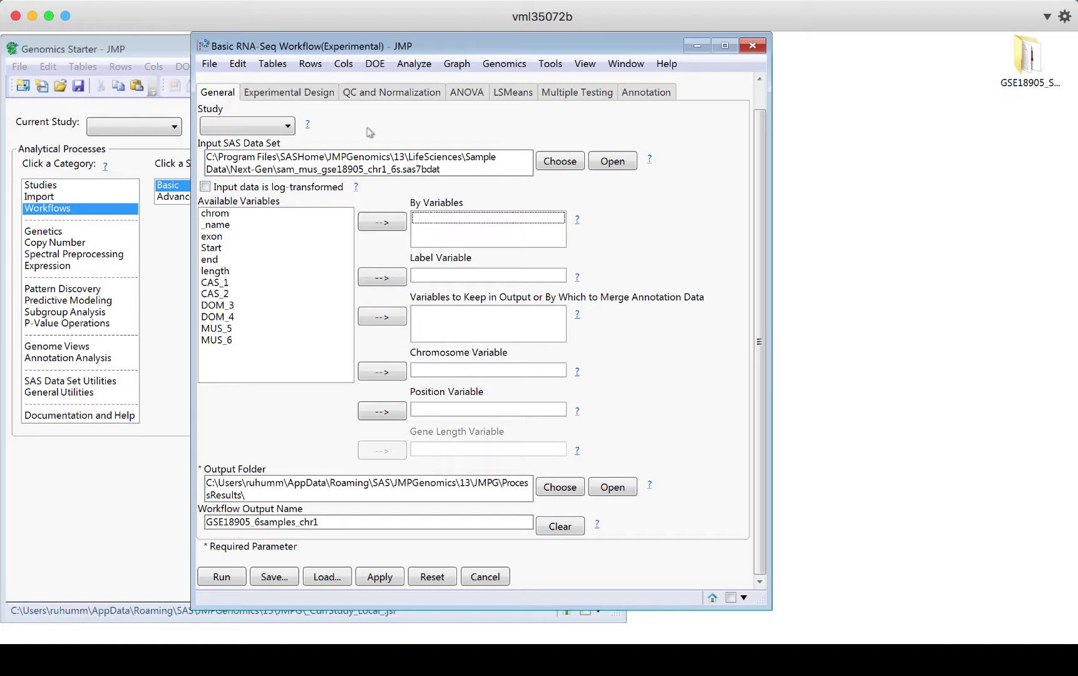
- Inspect the six-sample experimental design table, then show the TMM QC and Normalization options
click(279, 98)
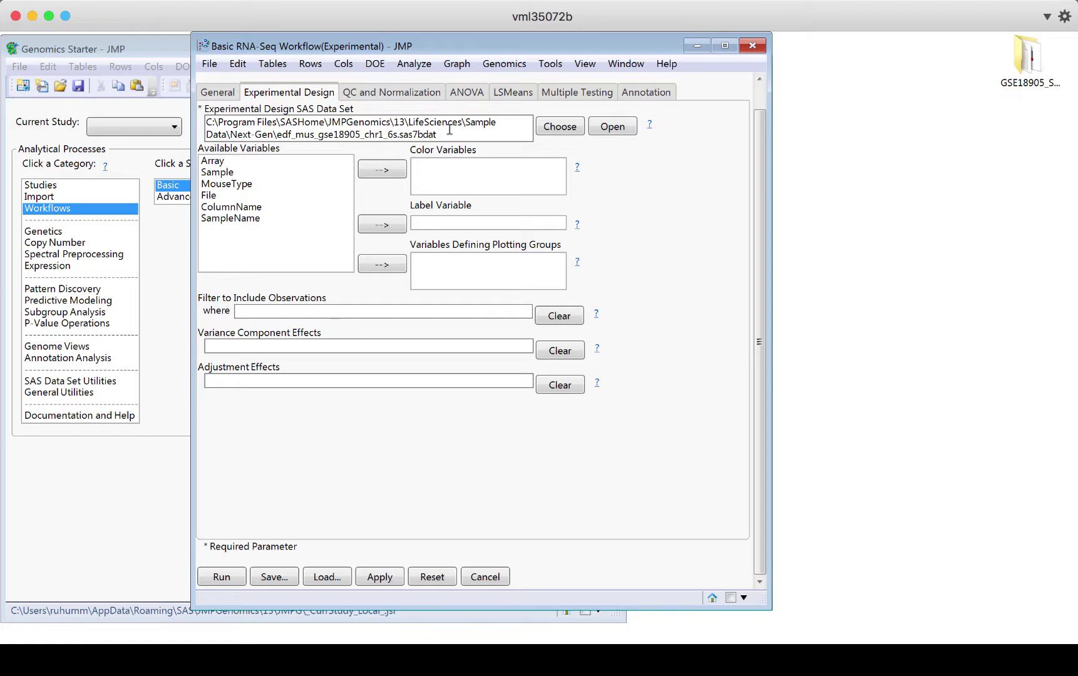
click(623, 131)
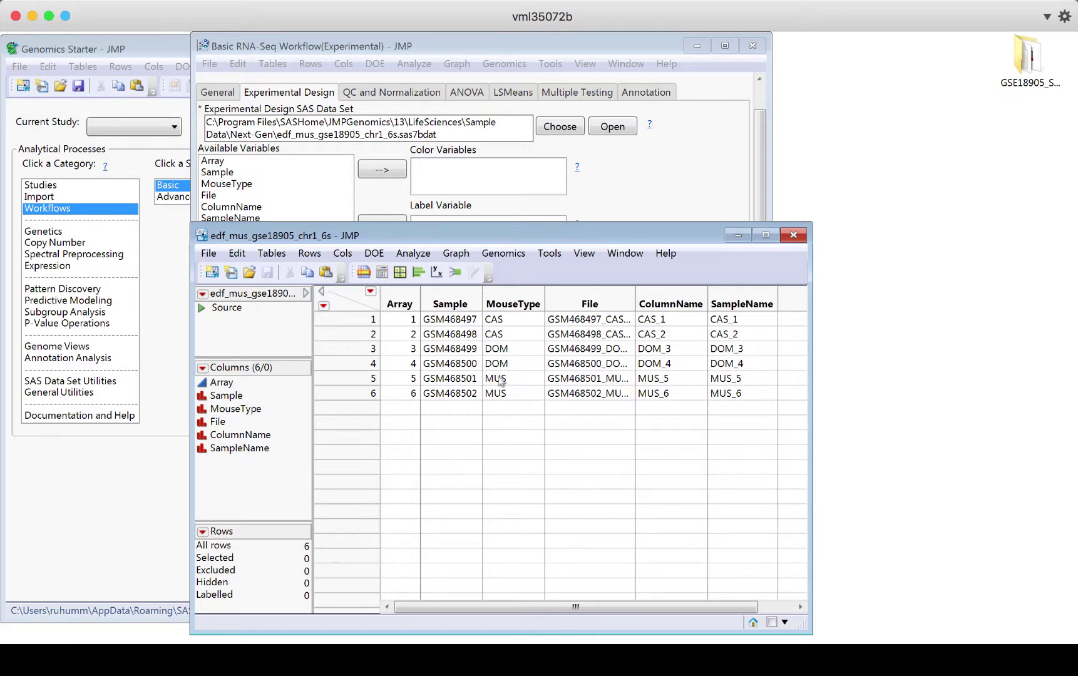
click(794, 236)
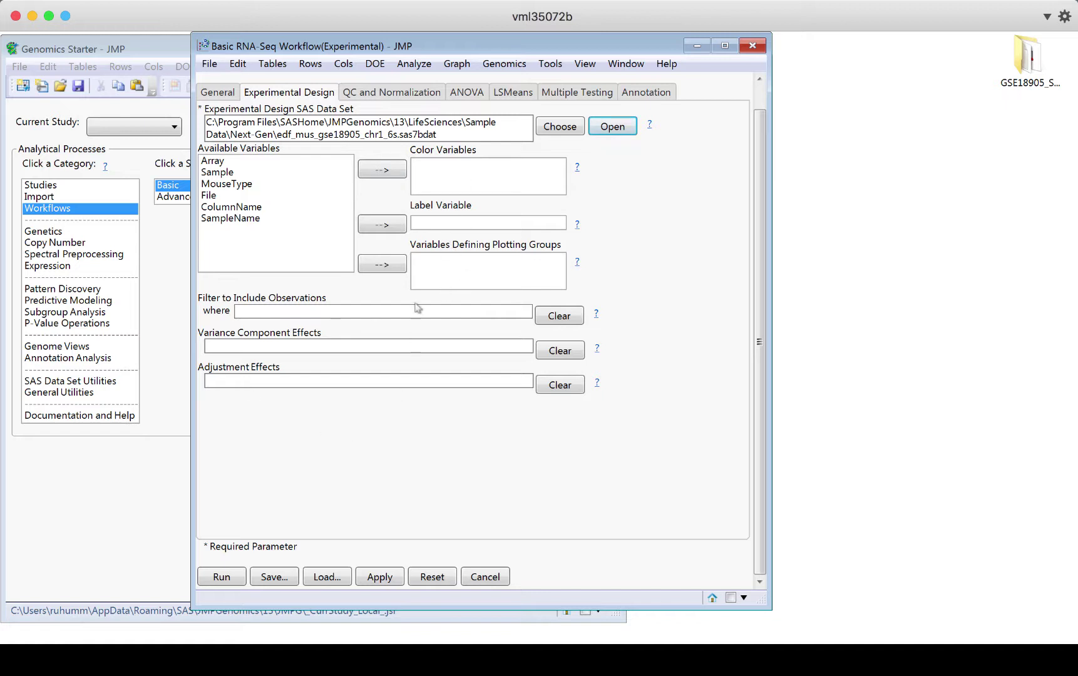
click(371, 94)
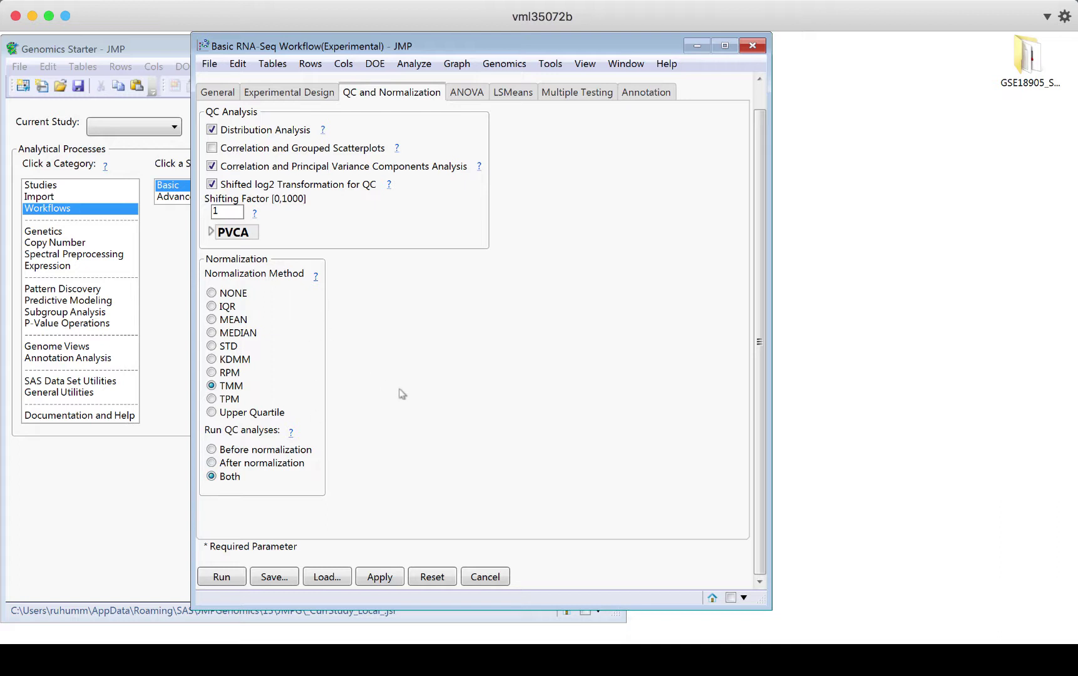
- Review the ANOVA tab and the LSMeans Mean Difference Filter options
click(471, 94)
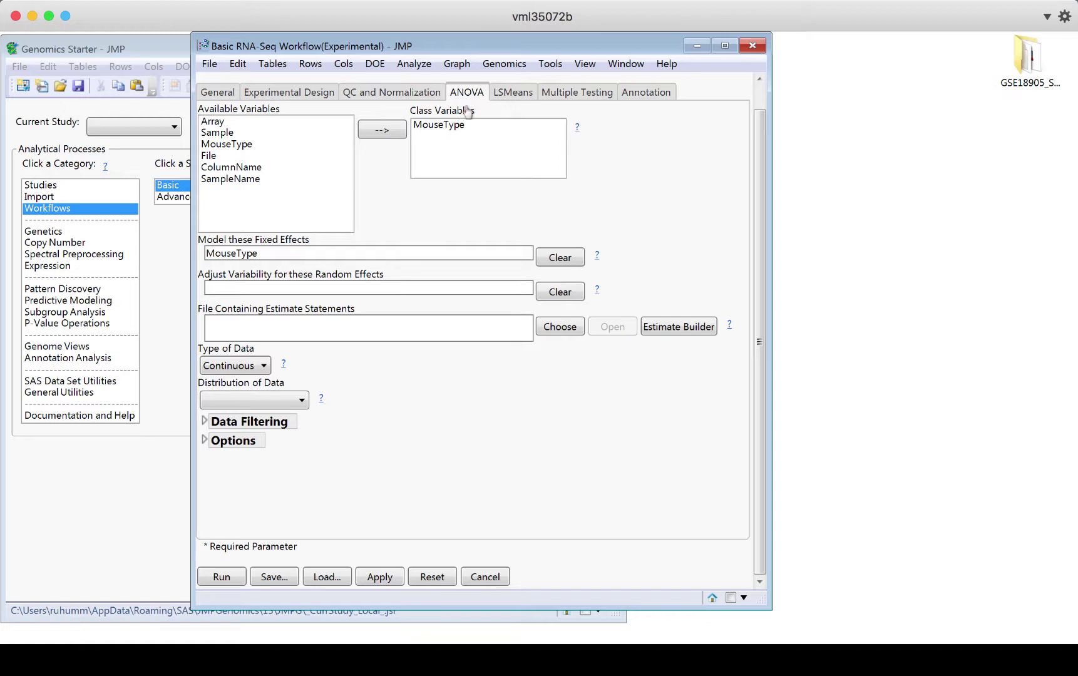
click(512, 93)
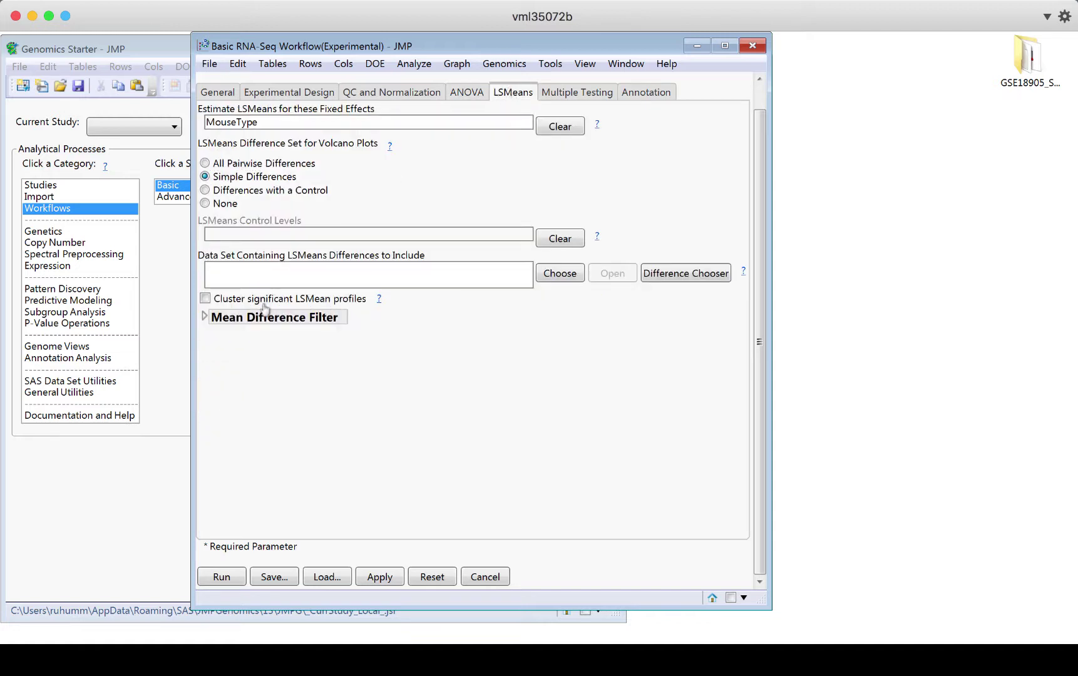
click(205, 318)
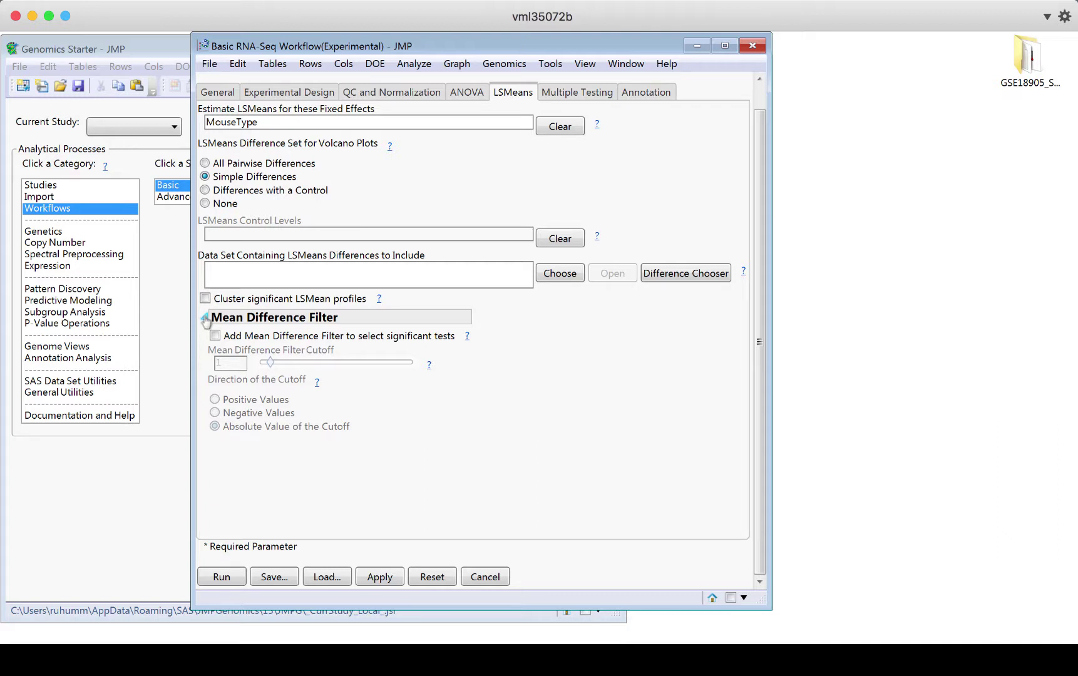
click(206, 318)
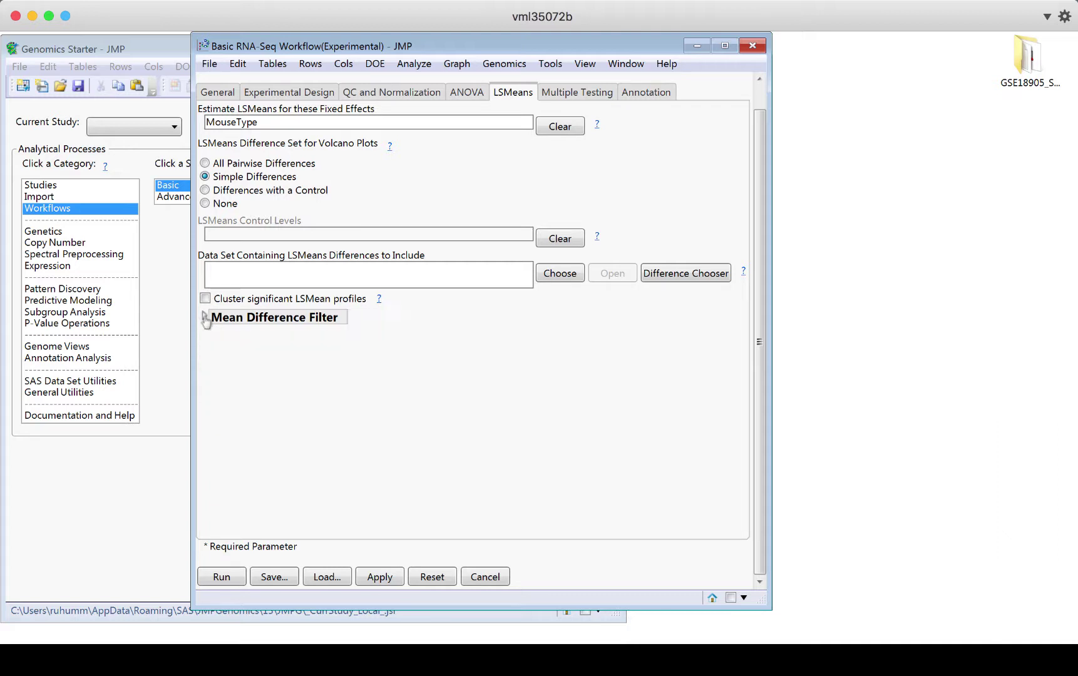
- Check ANOVA's Data Filtering and ANOVA Options sections, then show FDR multiple testing at alpha 0.05
click(464, 93)
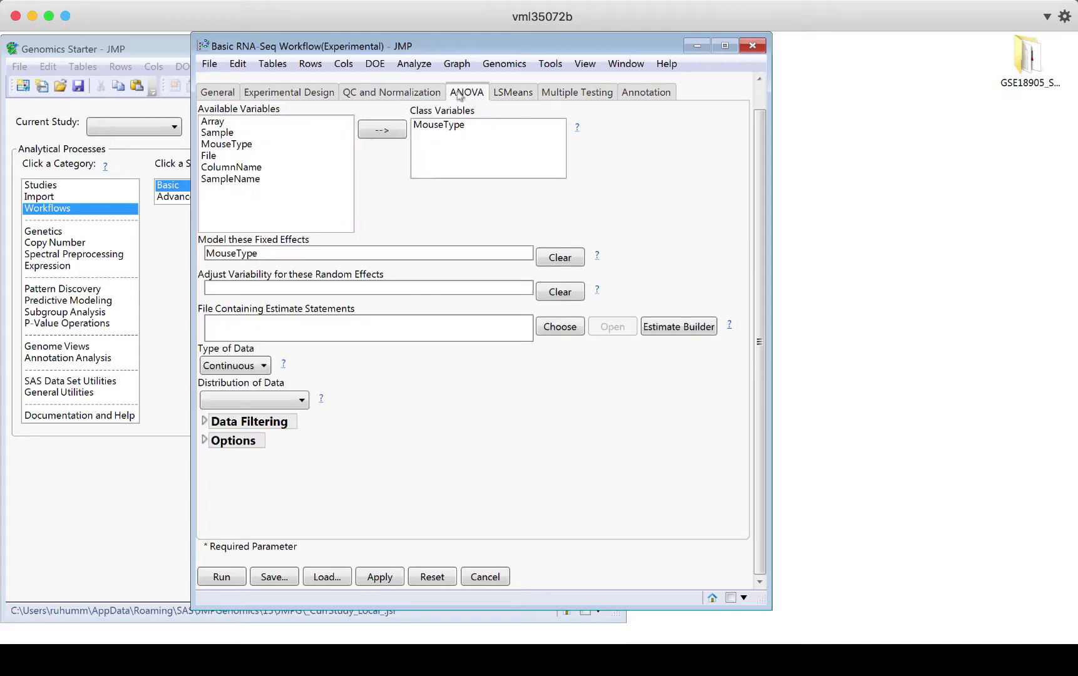
click(204, 422)
click(204, 422)
click(205, 440)
click(205, 440)
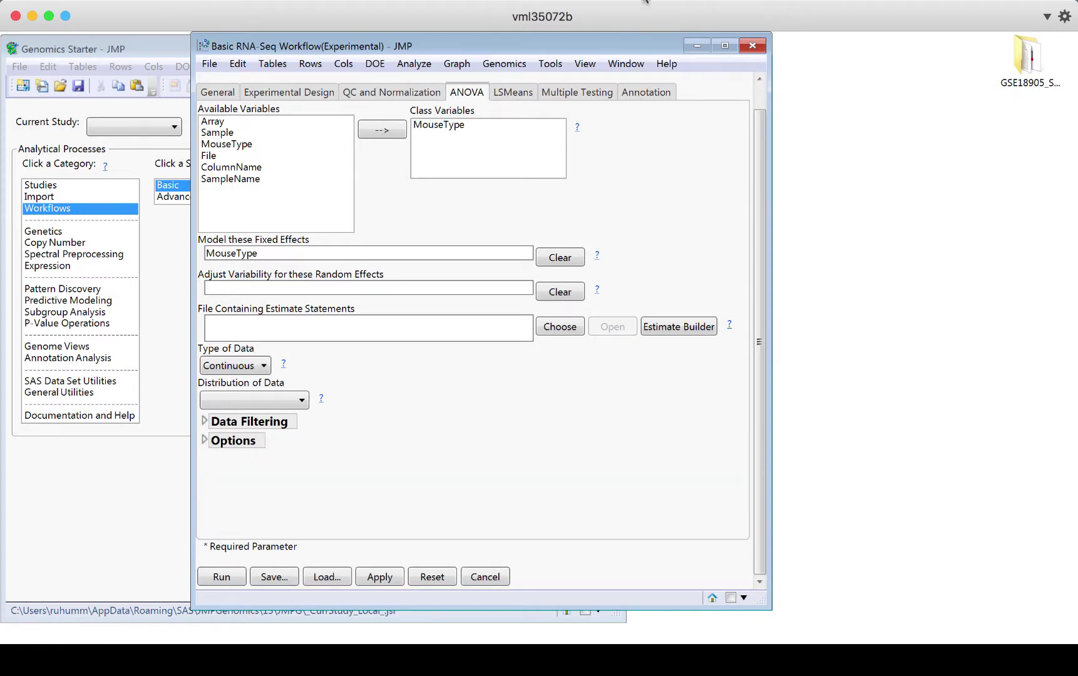
click(512, 93)
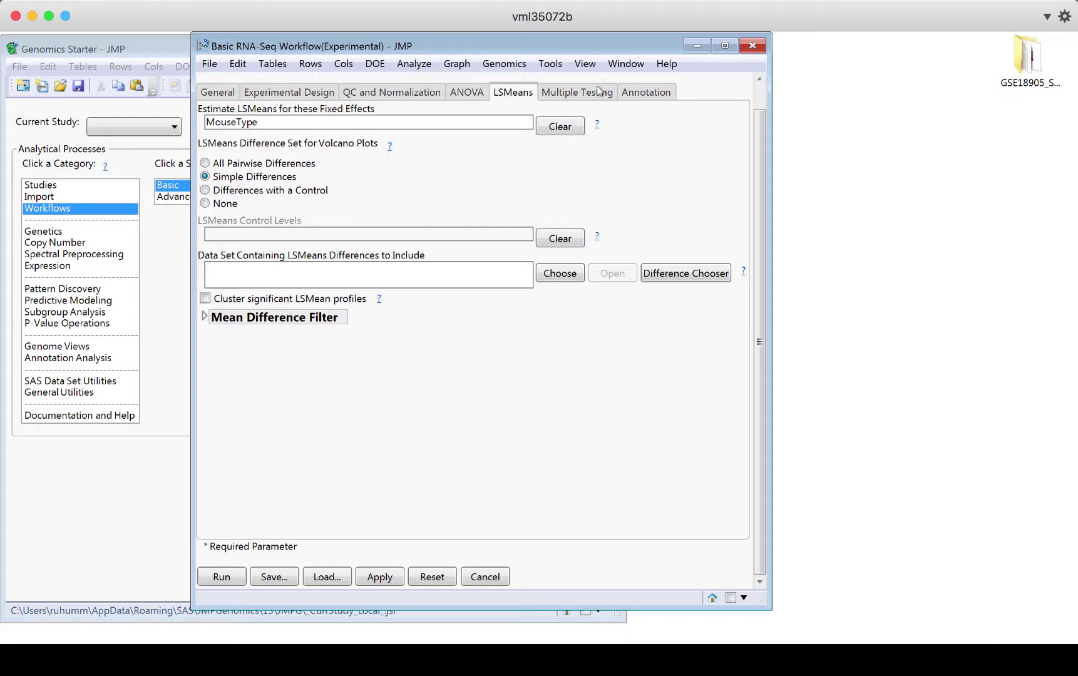
click(595, 94)
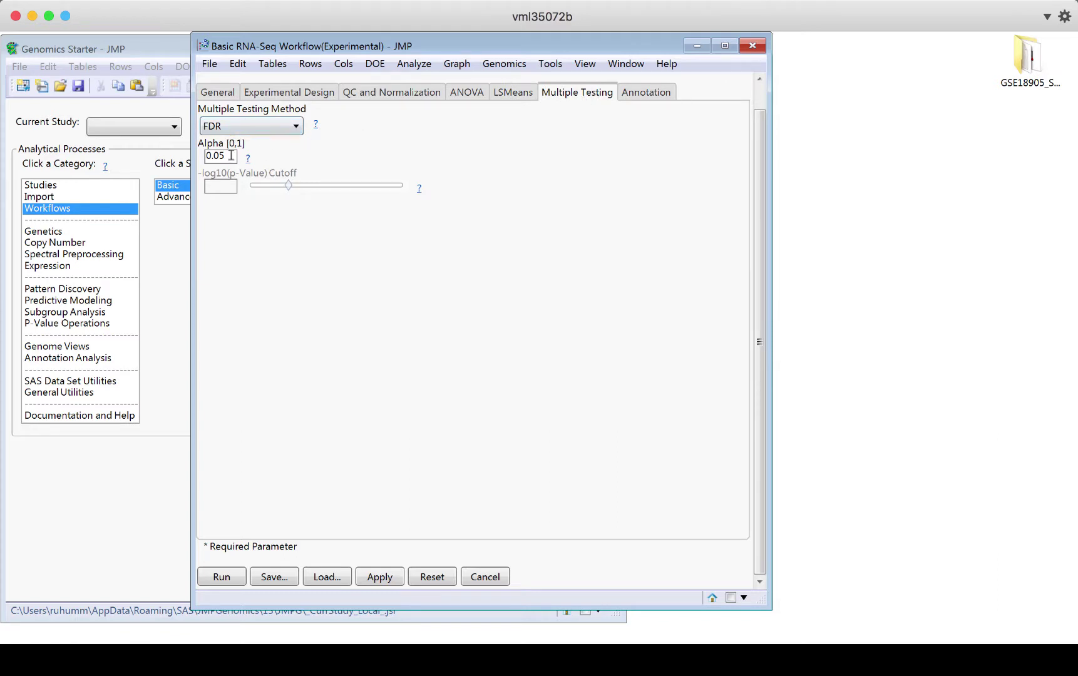
- Expand Annotation Data to confirm no annotation data set or variables are set
click(660, 96)
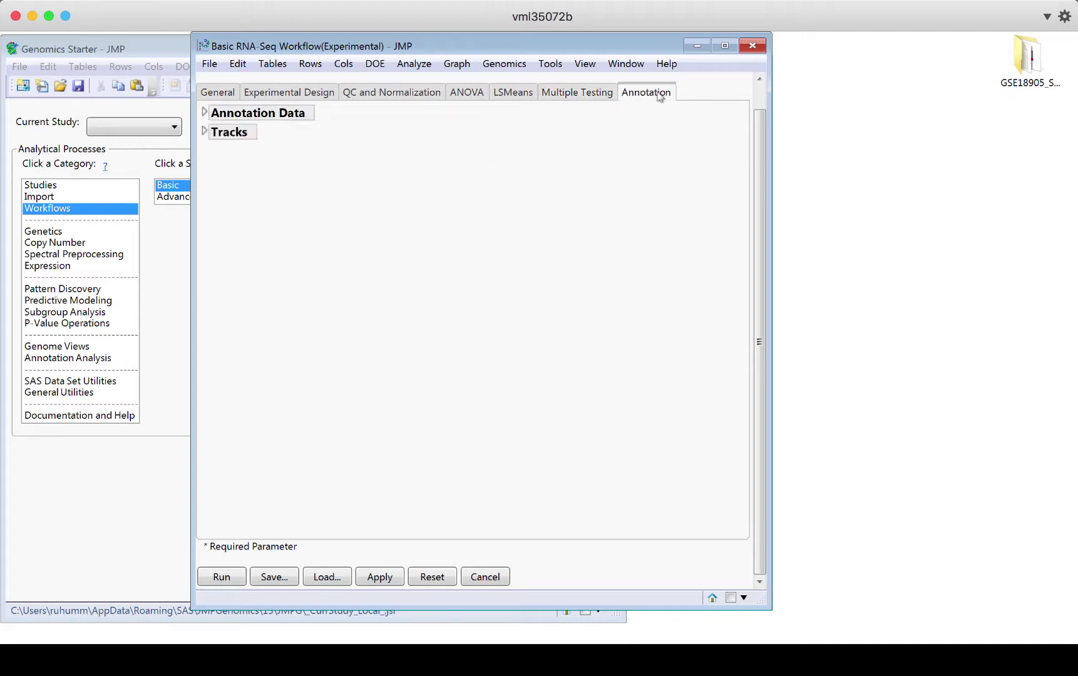
click(206, 113)
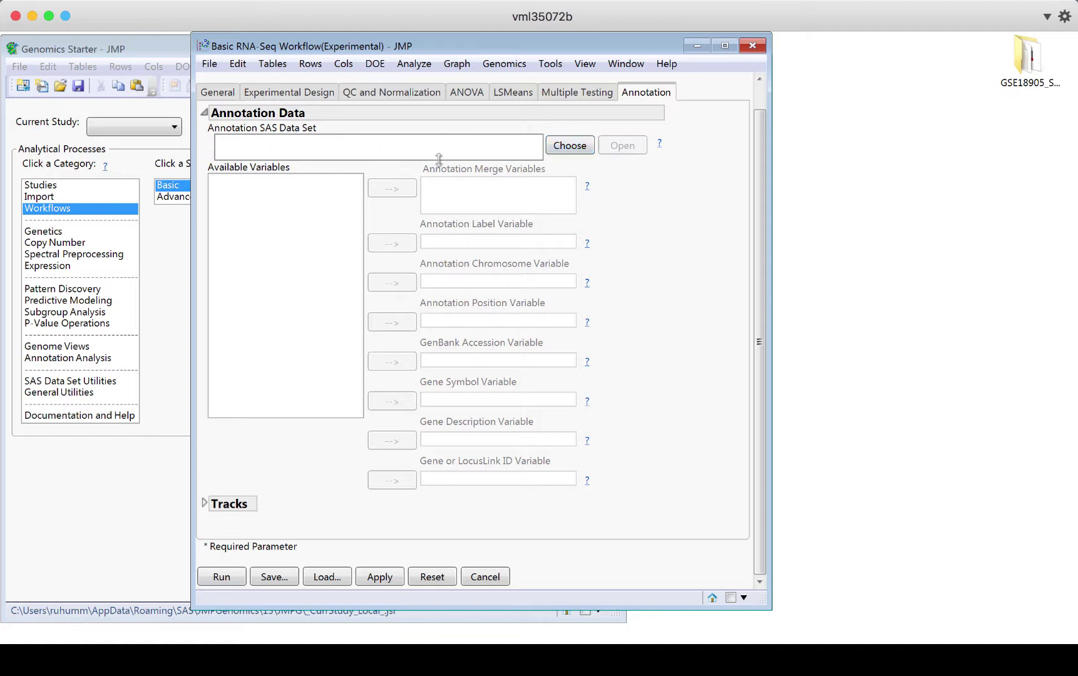
- Run the Basic RNA-Seq Workflow to produce the GSE18905_6samples_chr1 Workflow Journal
click(221, 577)
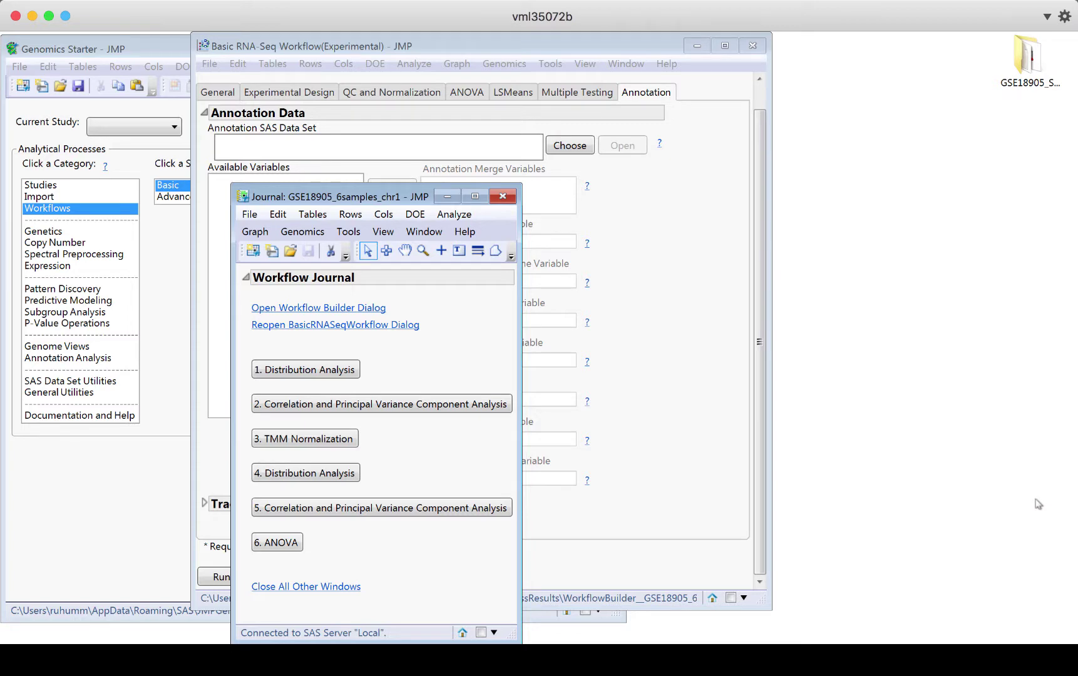
- Move the Workflow Journal up and left, and briefly open then close Workflow Builder
drag(379, 198, 189, 48)
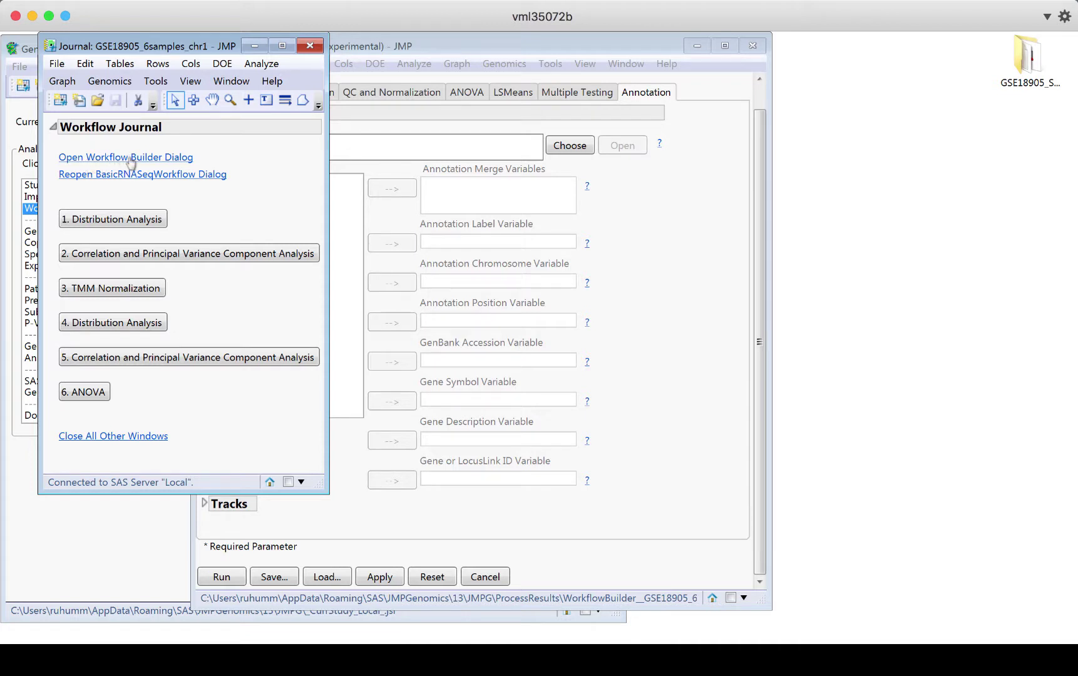
click(182, 161)
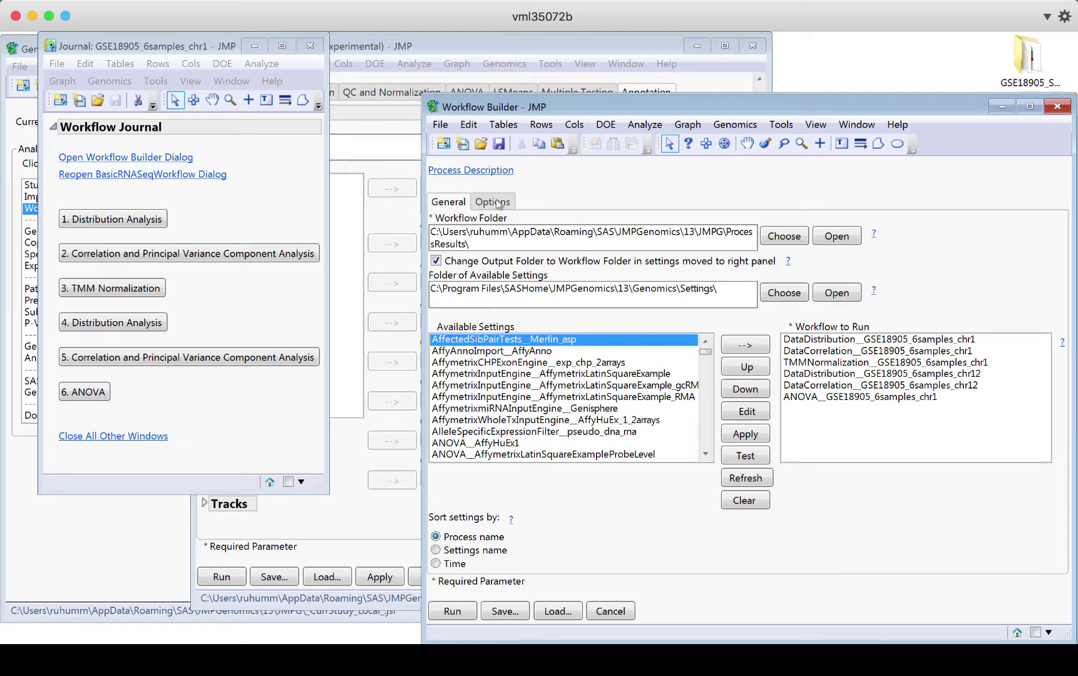
click(1057, 106)
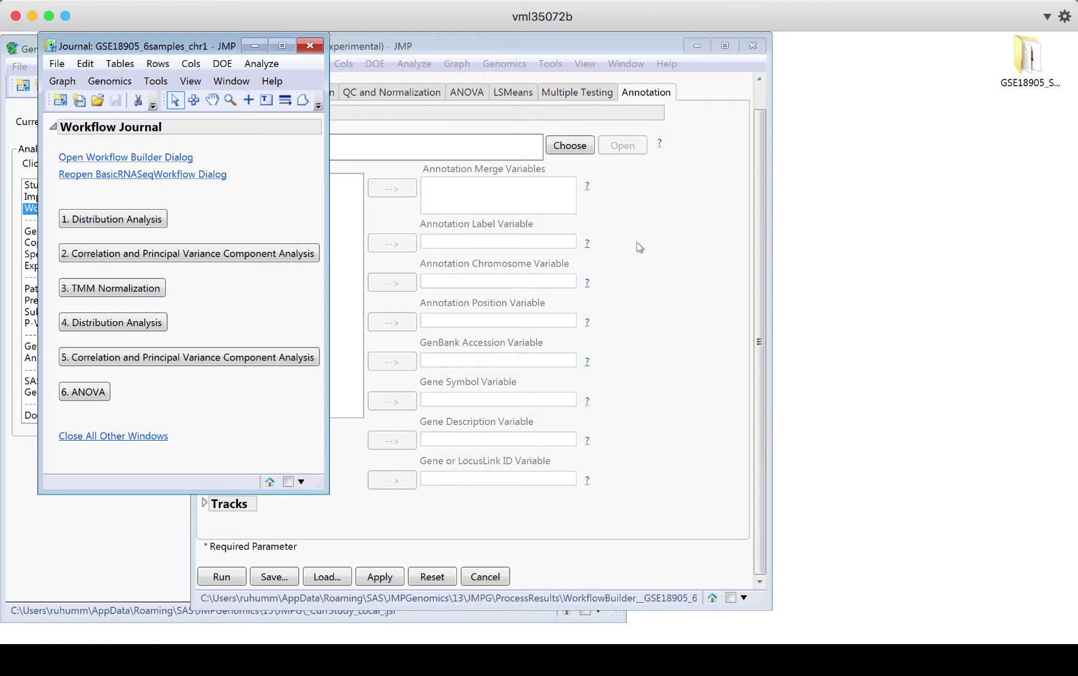
- Close the Basic RNA-Seq Workflow dialog, leaving the Workflow Journal in front
click(653, 265)
click(168, 188)
click(160, 175)
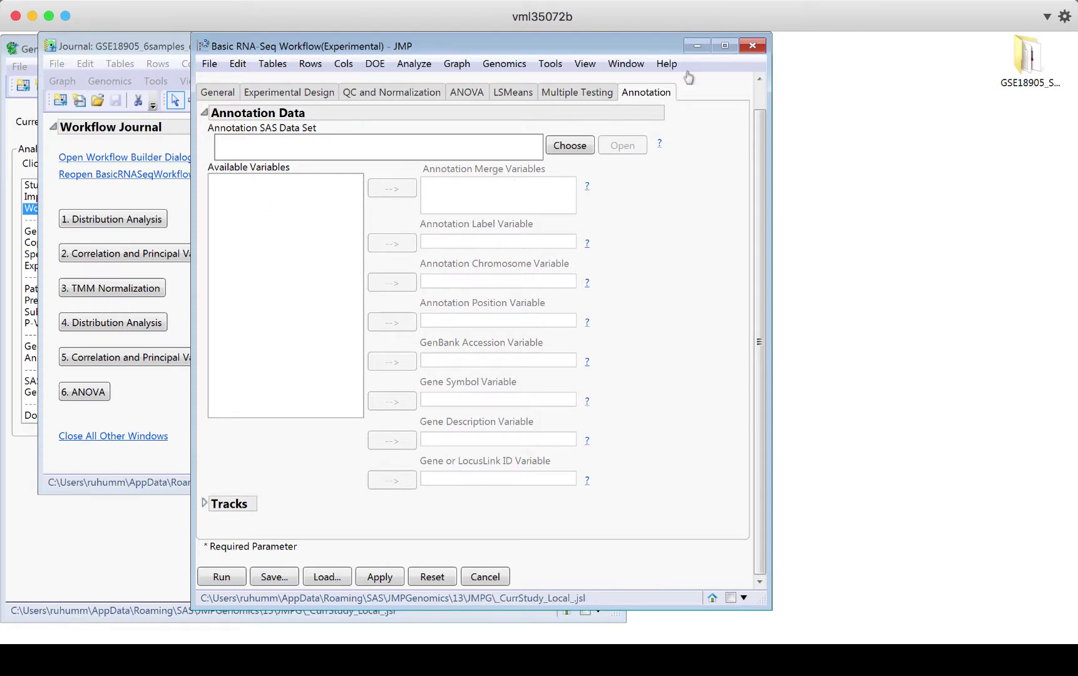
click(751, 46)
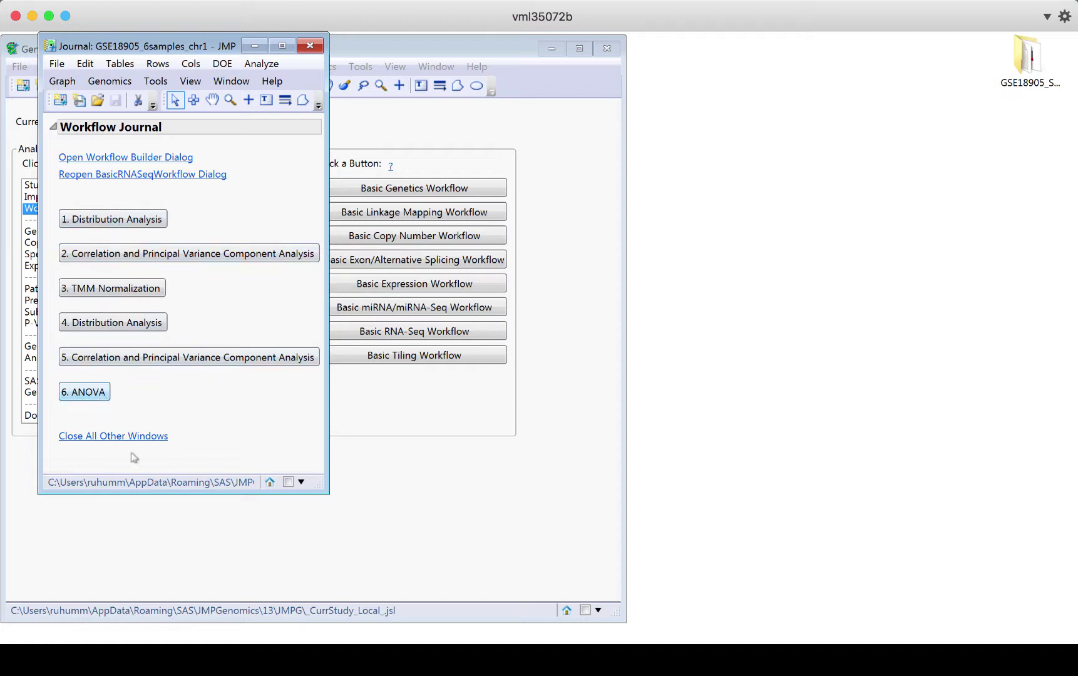
- Open the first Distribution Analysis results and move its window up
click(134, 216)
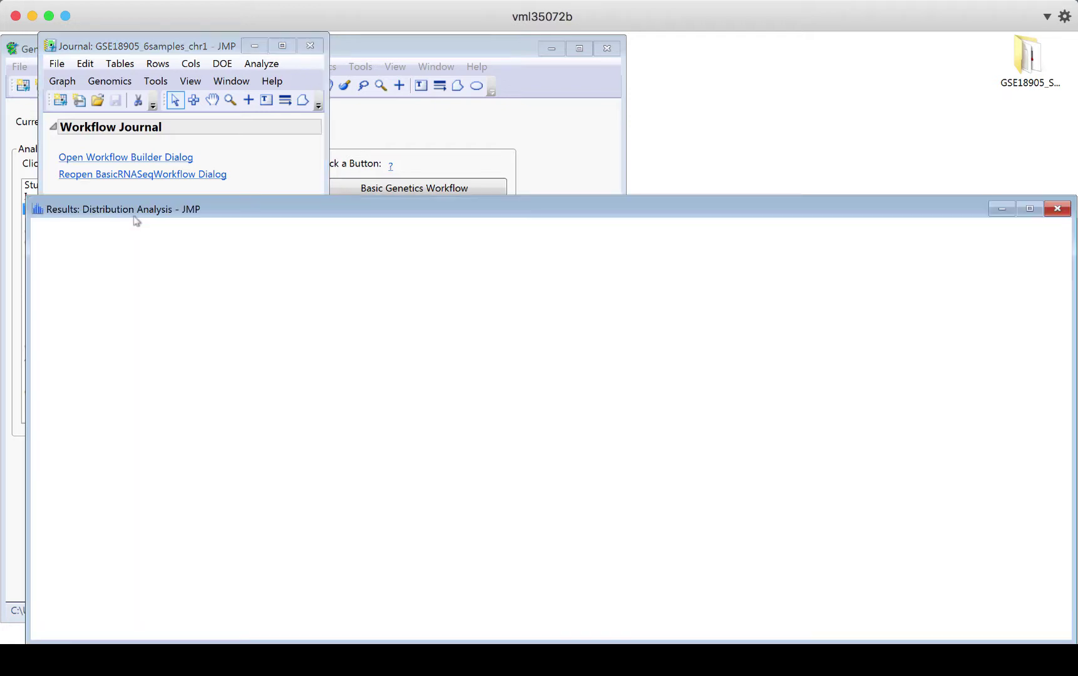
drag(368, 199, 354, 42)
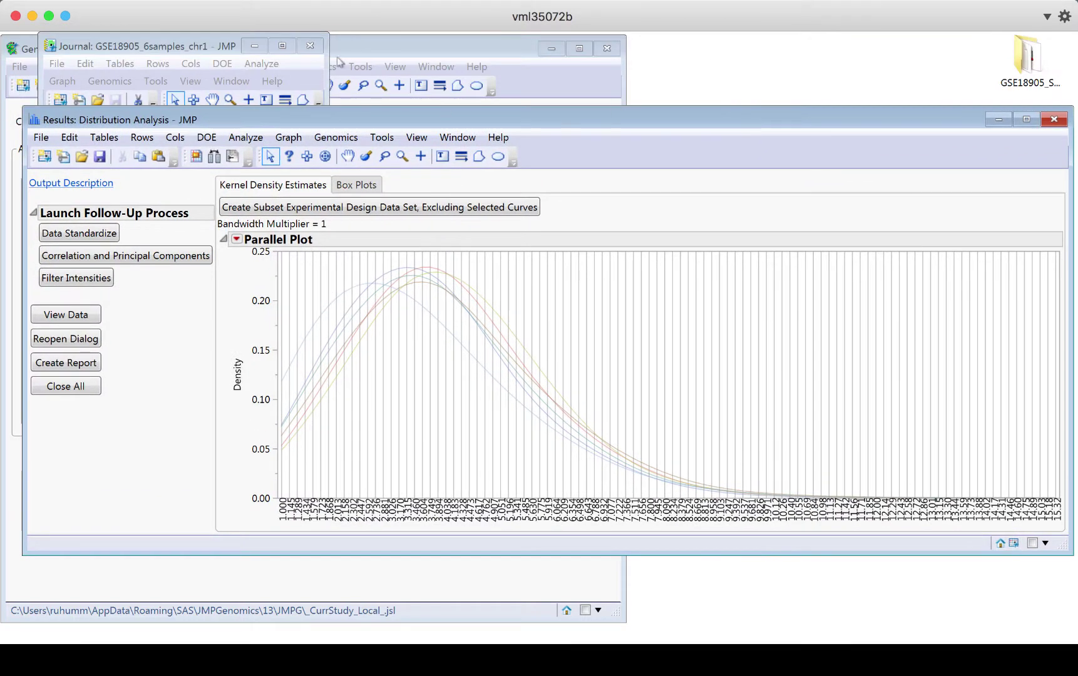
click(191, 45)
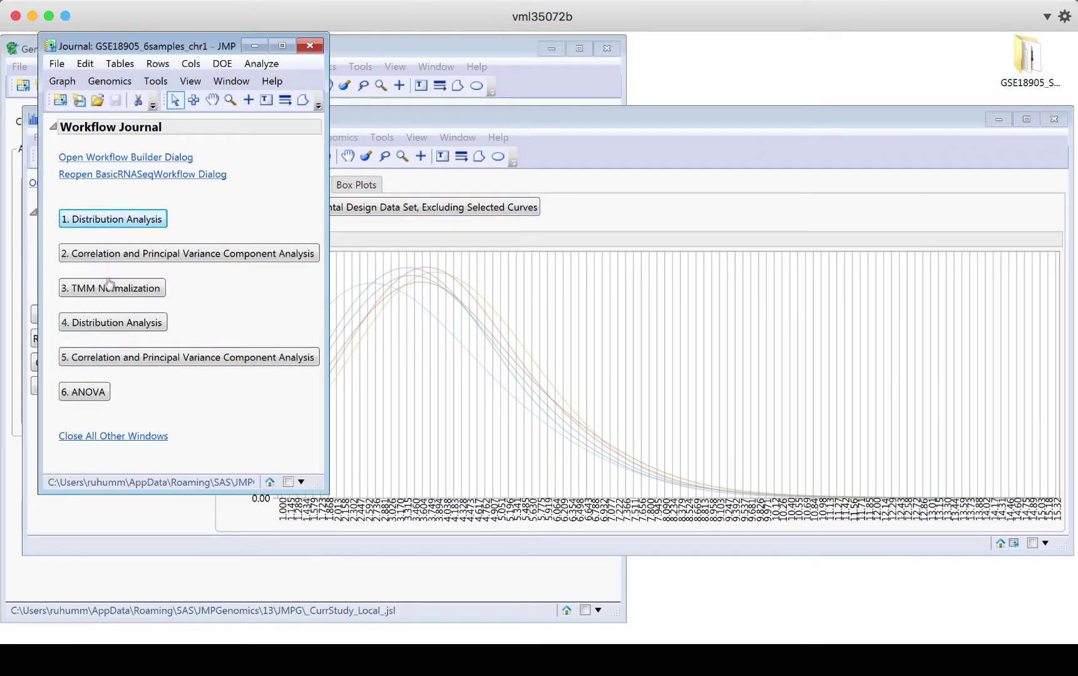
- Open the second Distribution Analysis results, then close all results and the journal
click(112, 322)
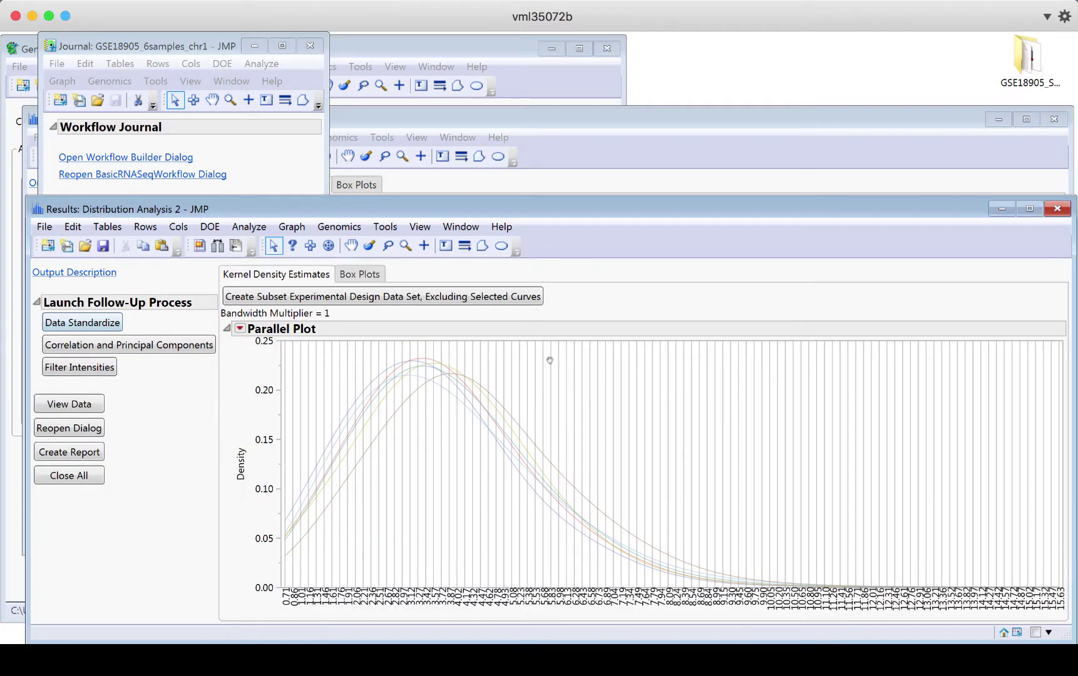
drag(584, 208, 564, 69)
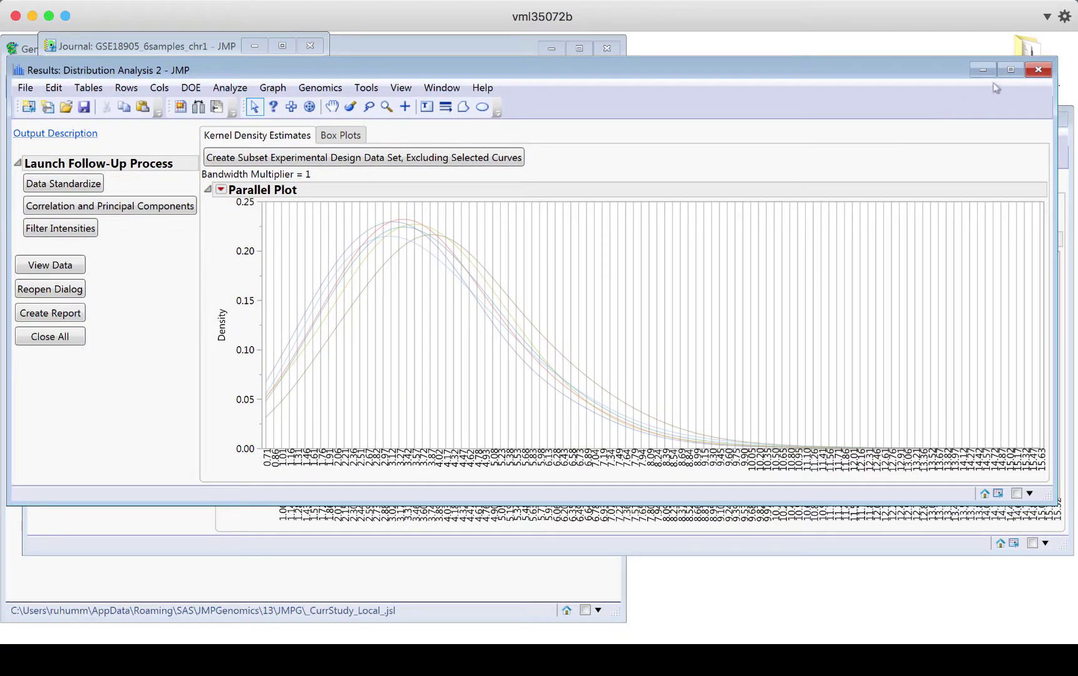
click(1038, 70)
click(1053, 120)
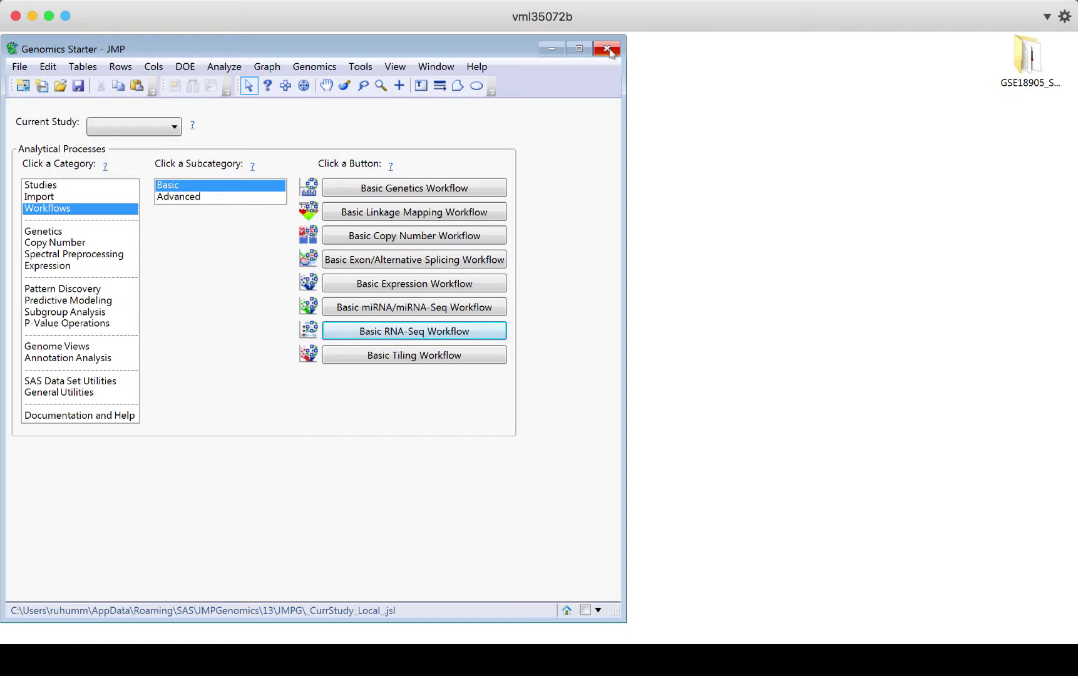
- Open the Illumina miRNA import dialog from the Import category
click(50, 186)
click(52, 198)
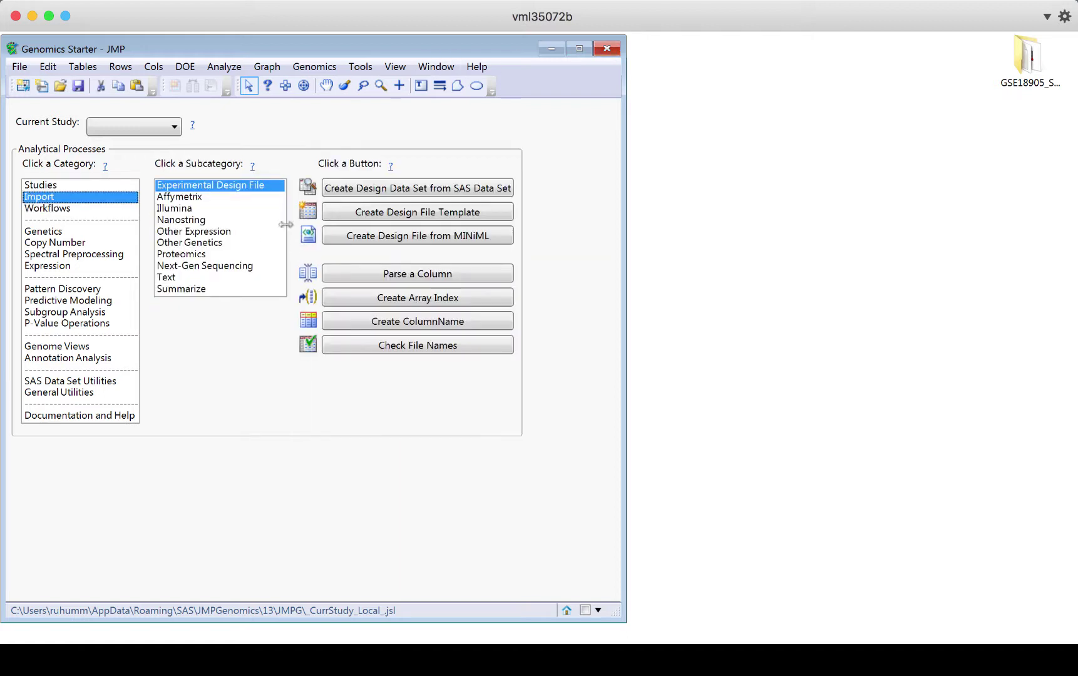
click(205, 233)
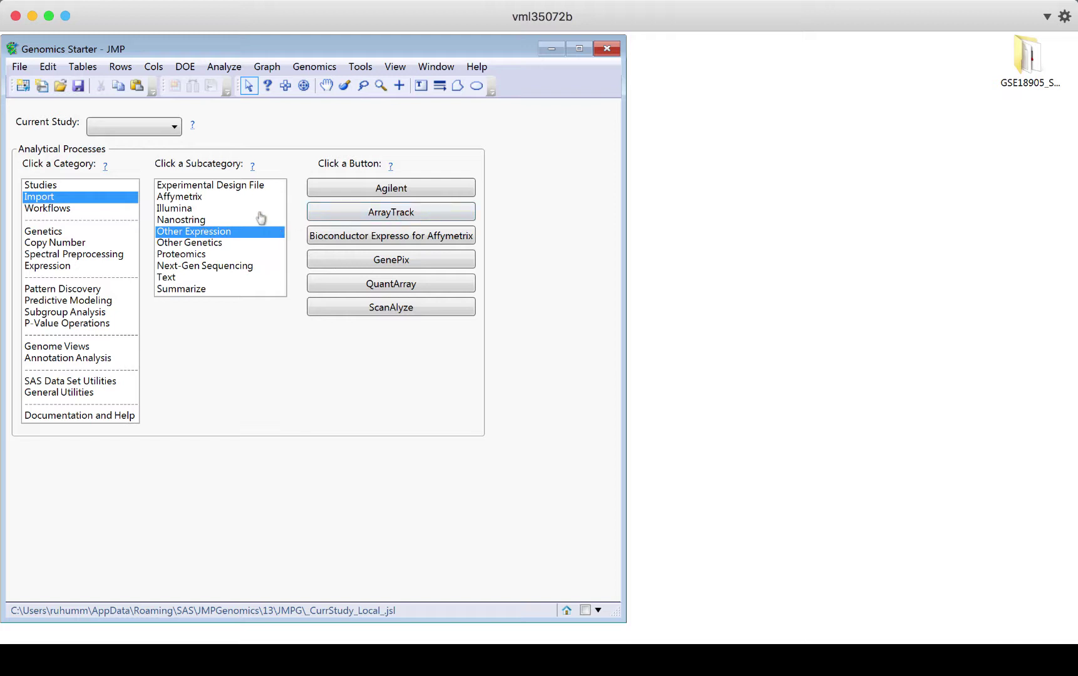
click(180, 209)
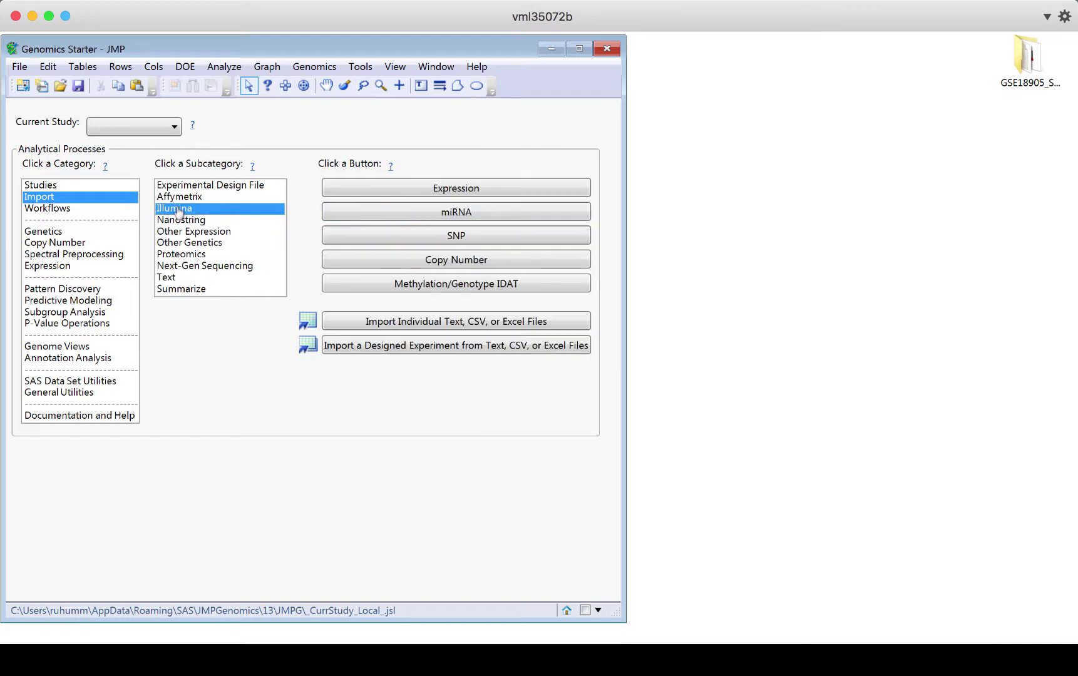
click(440, 216)
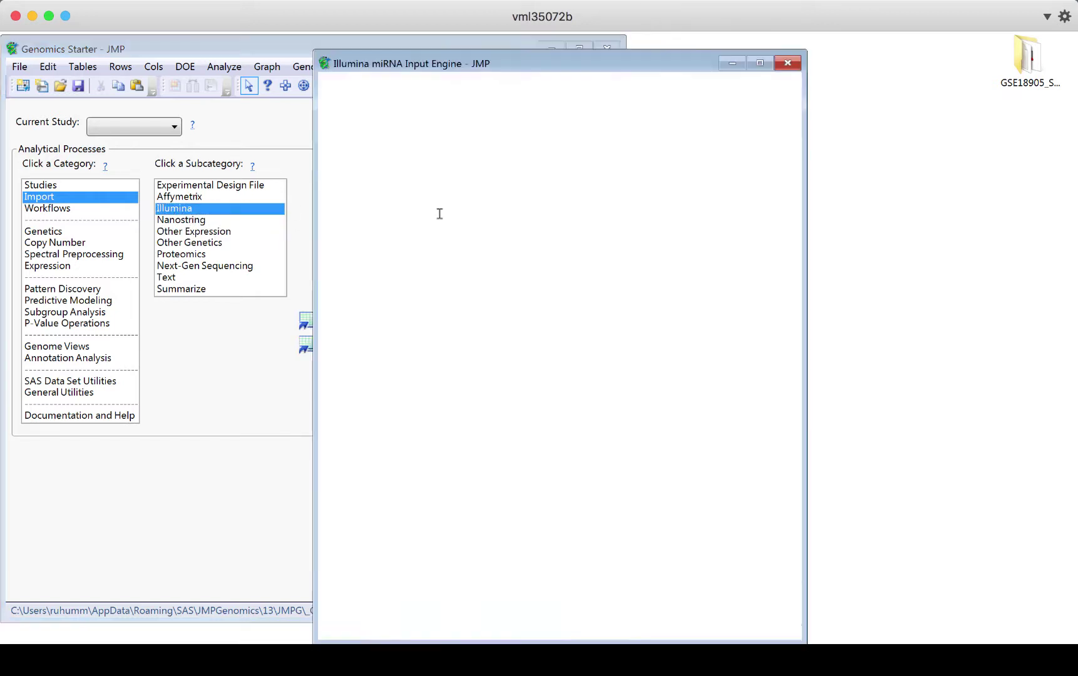
- Load the FinalReportExample settings and look over the Options tab
scroll(574, 417, down, 2)
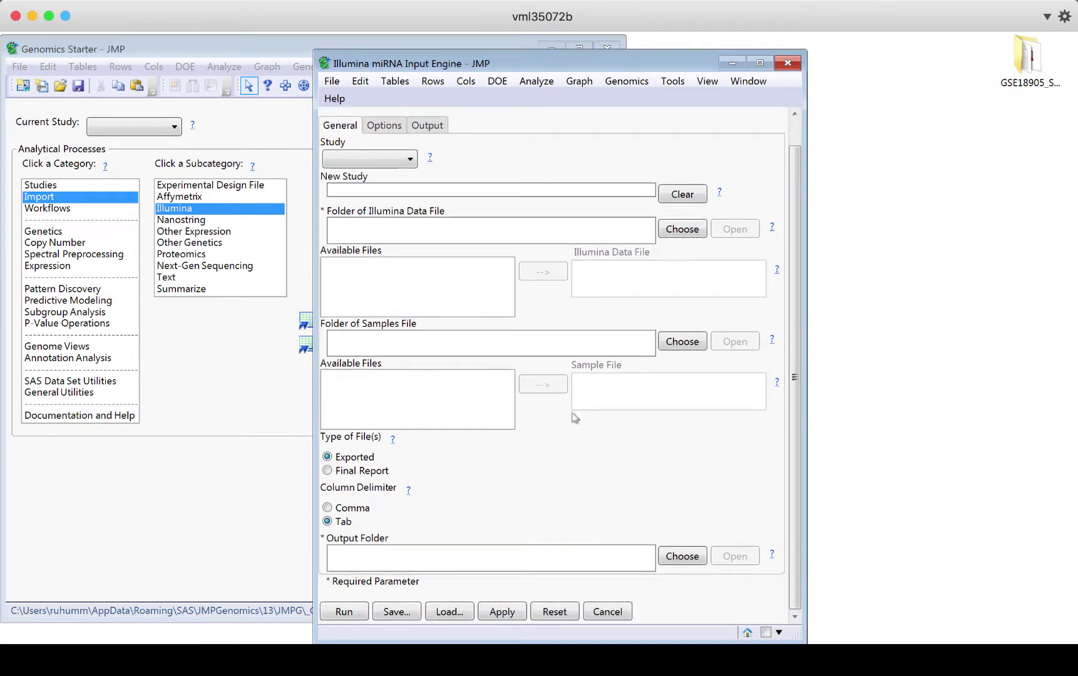
click(450, 612)
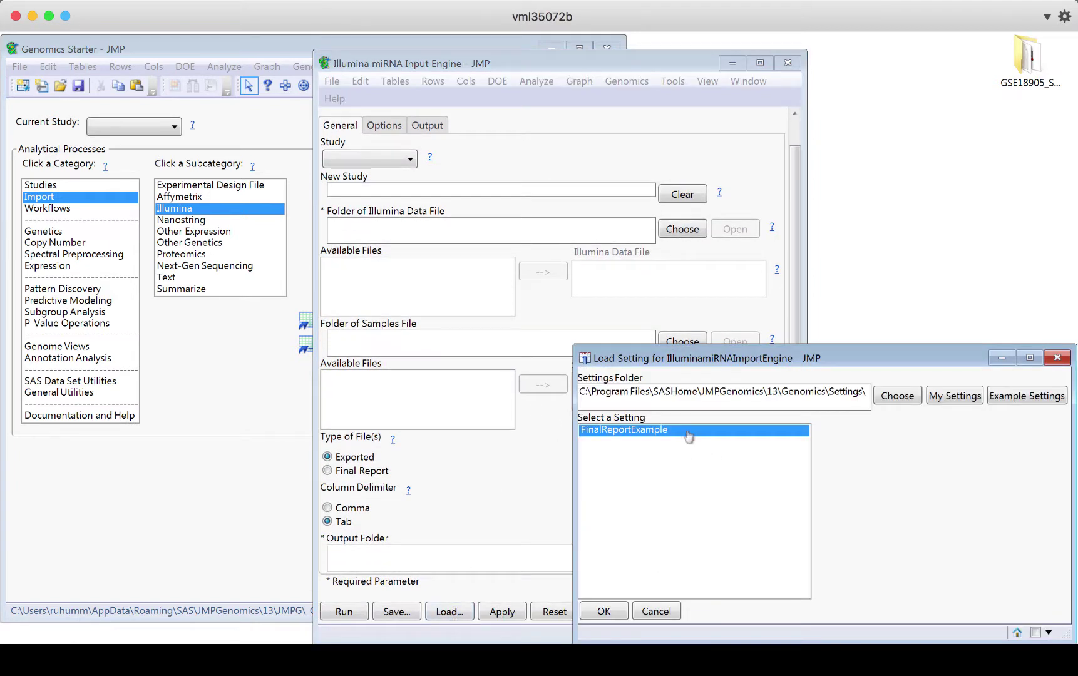
click(604, 612)
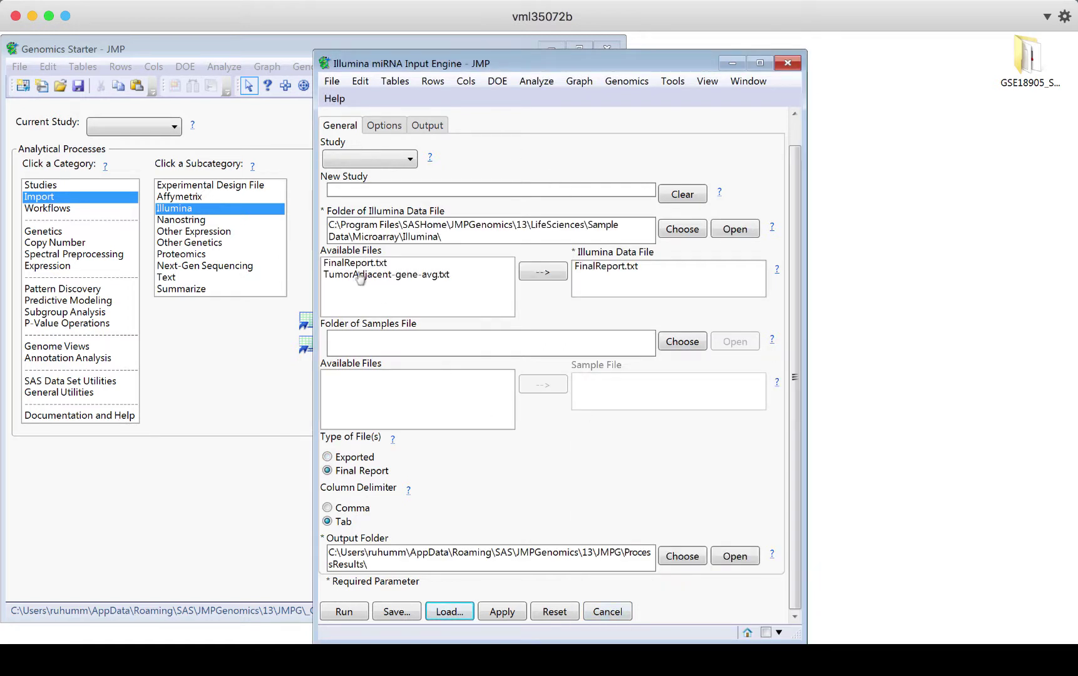
click(385, 127)
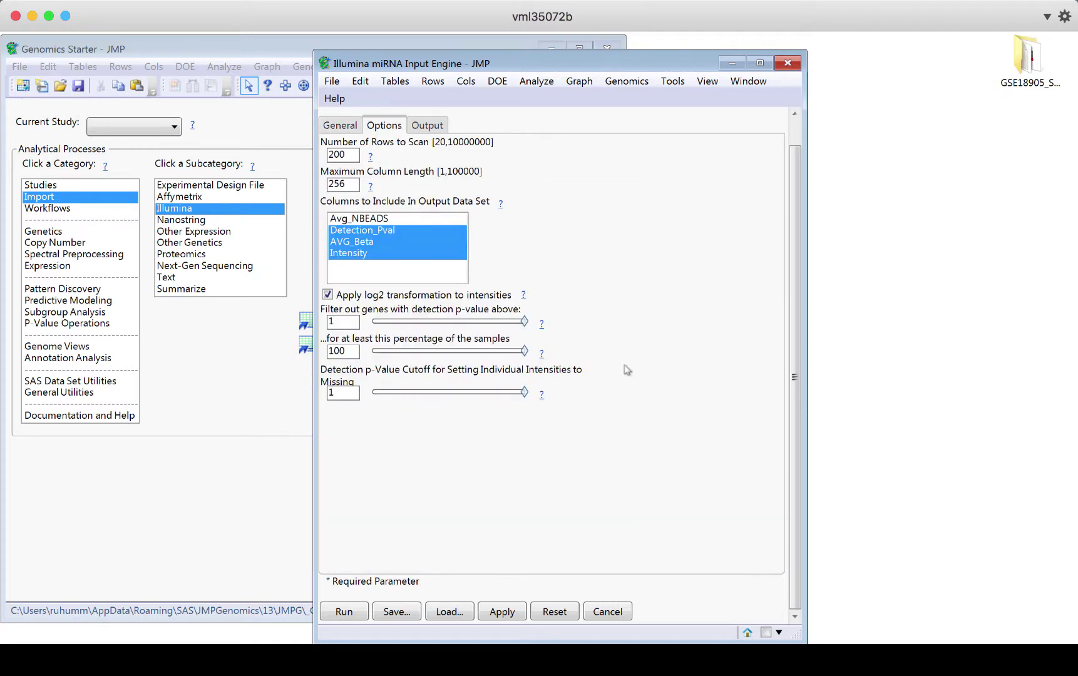
click(340, 125)
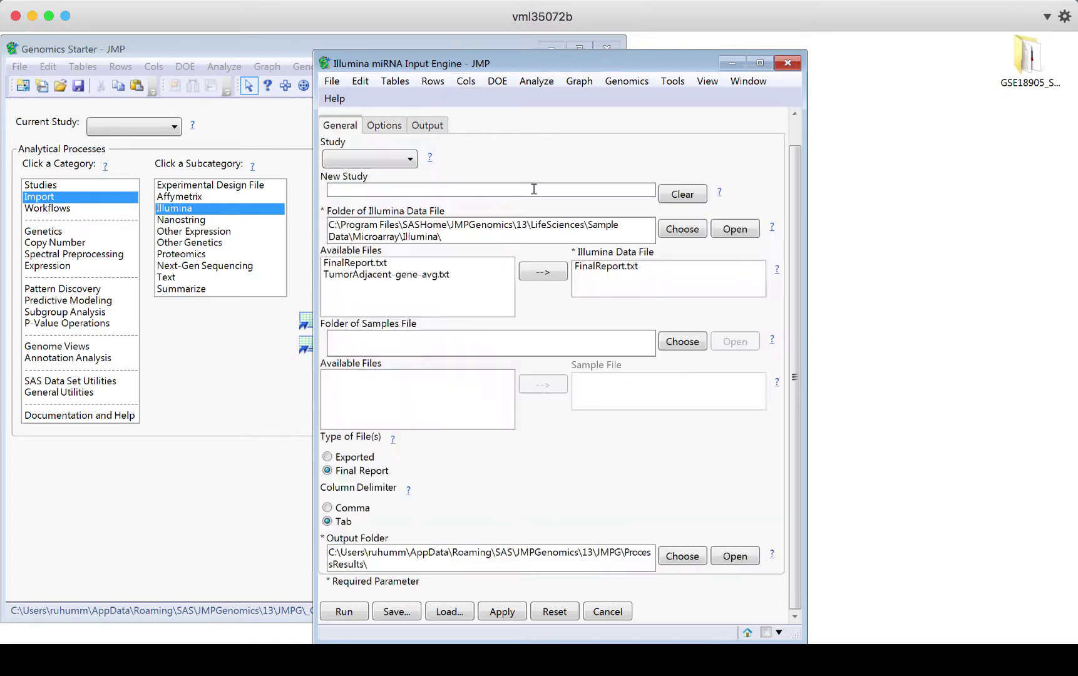
- Open the New Study help page in the JMP online documentation
click(719, 195)
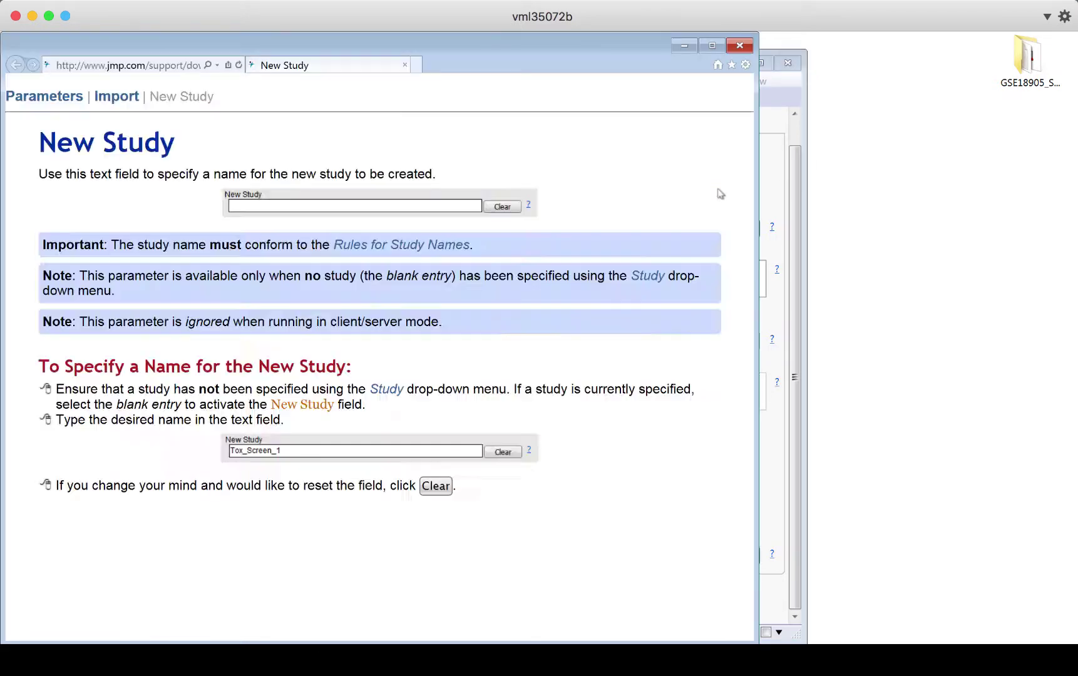